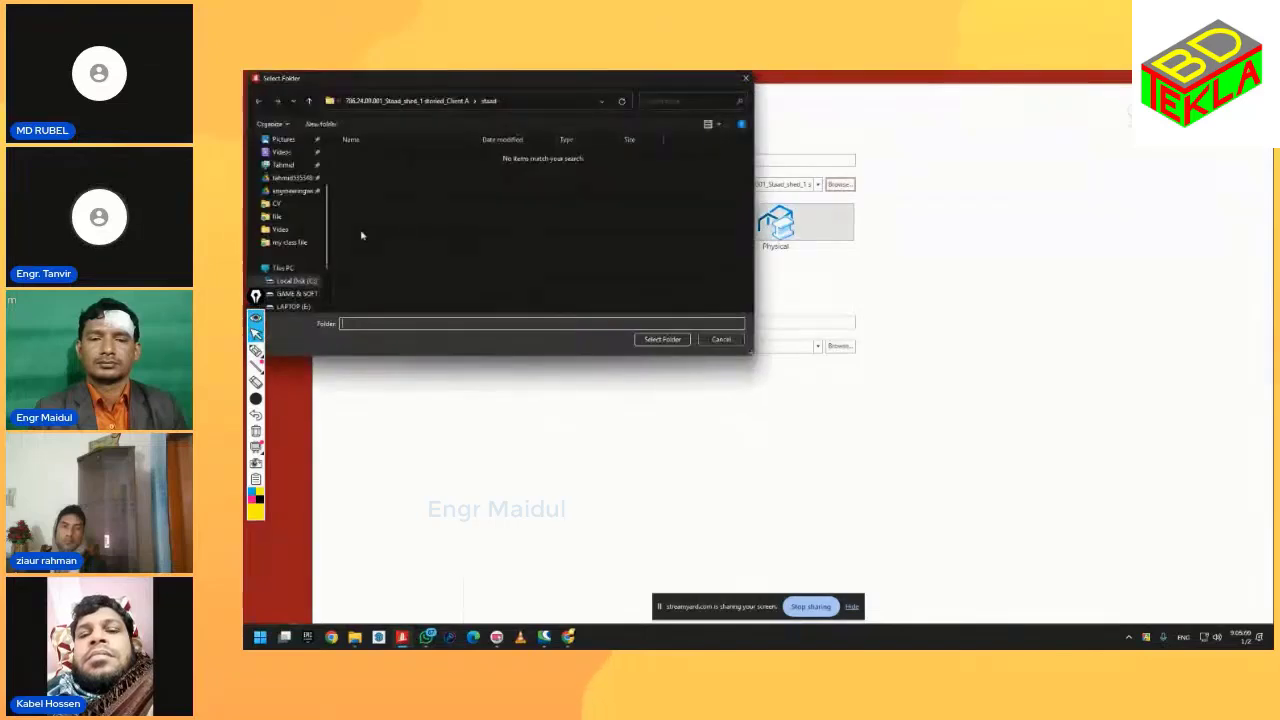
Step: Create a new folder named teklabd inside the file folder for storing the model
left_click(293, 220)
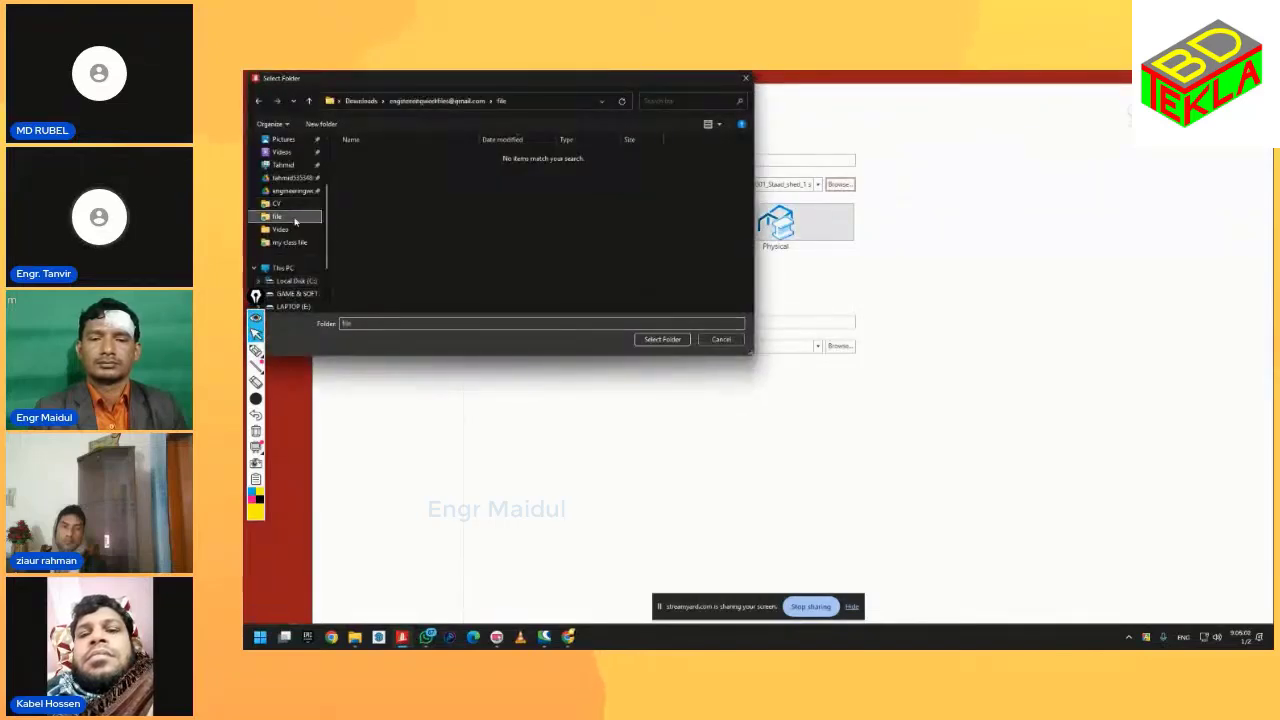
right_click(440, 215)
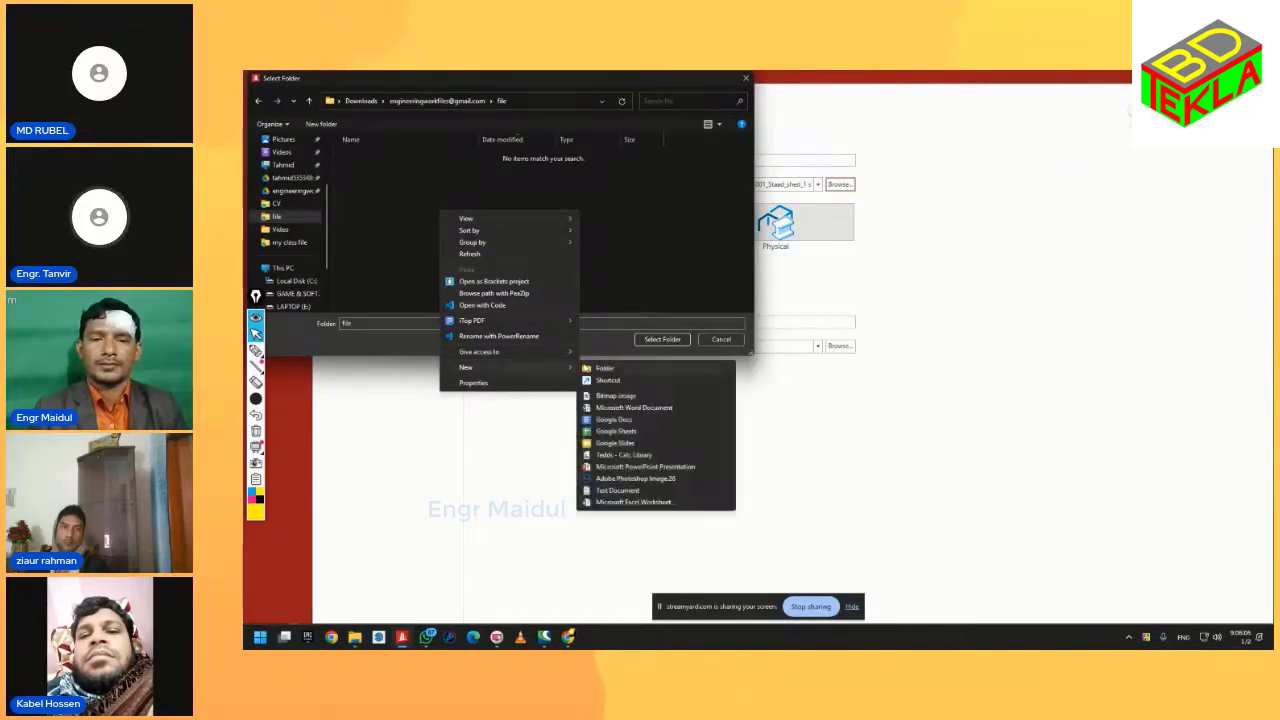
left_click(590, 368)
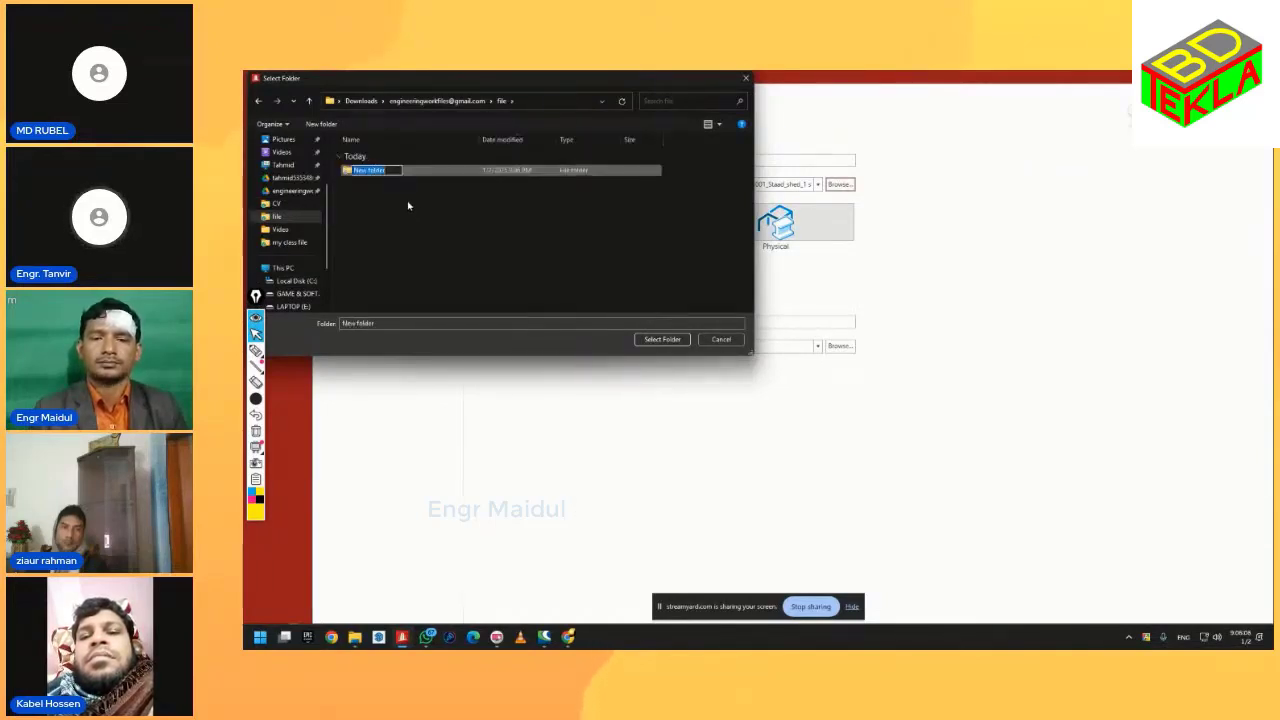
type("thkl")
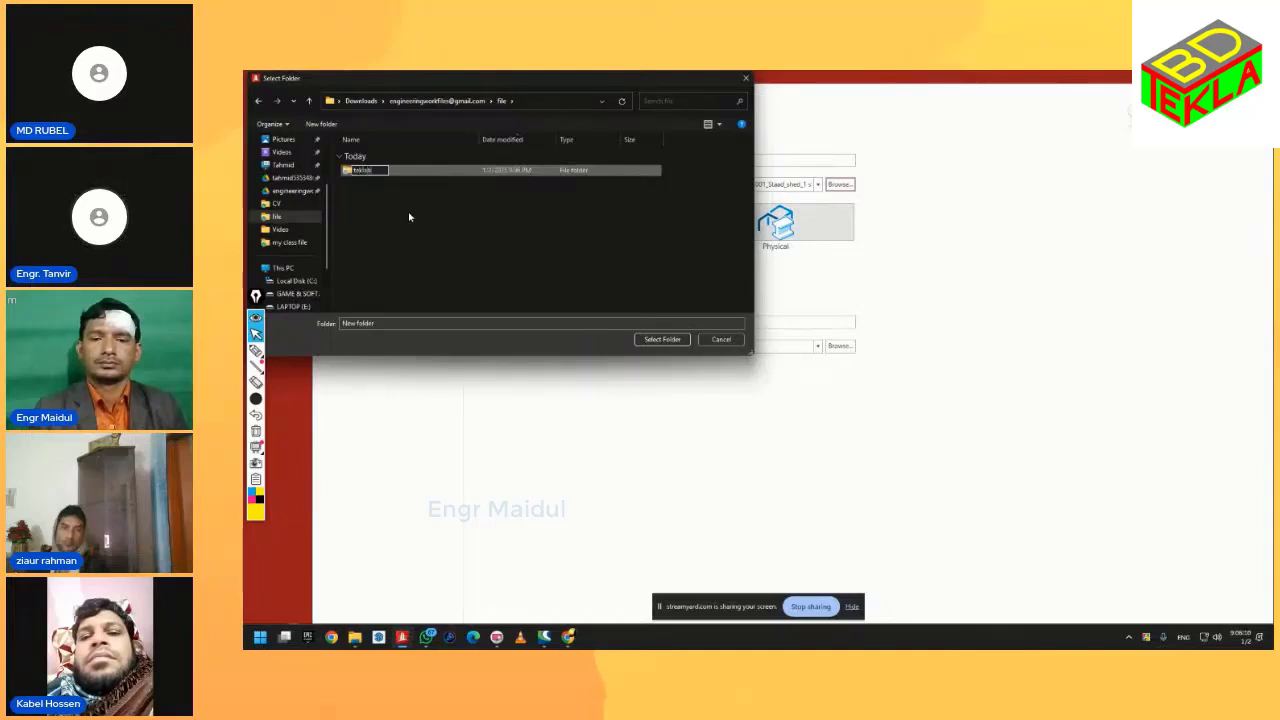
type("abd")
key("Return")
Step: Set the teklabd folder as the new model's location and create the Teklabd model
left_click(392, 170)
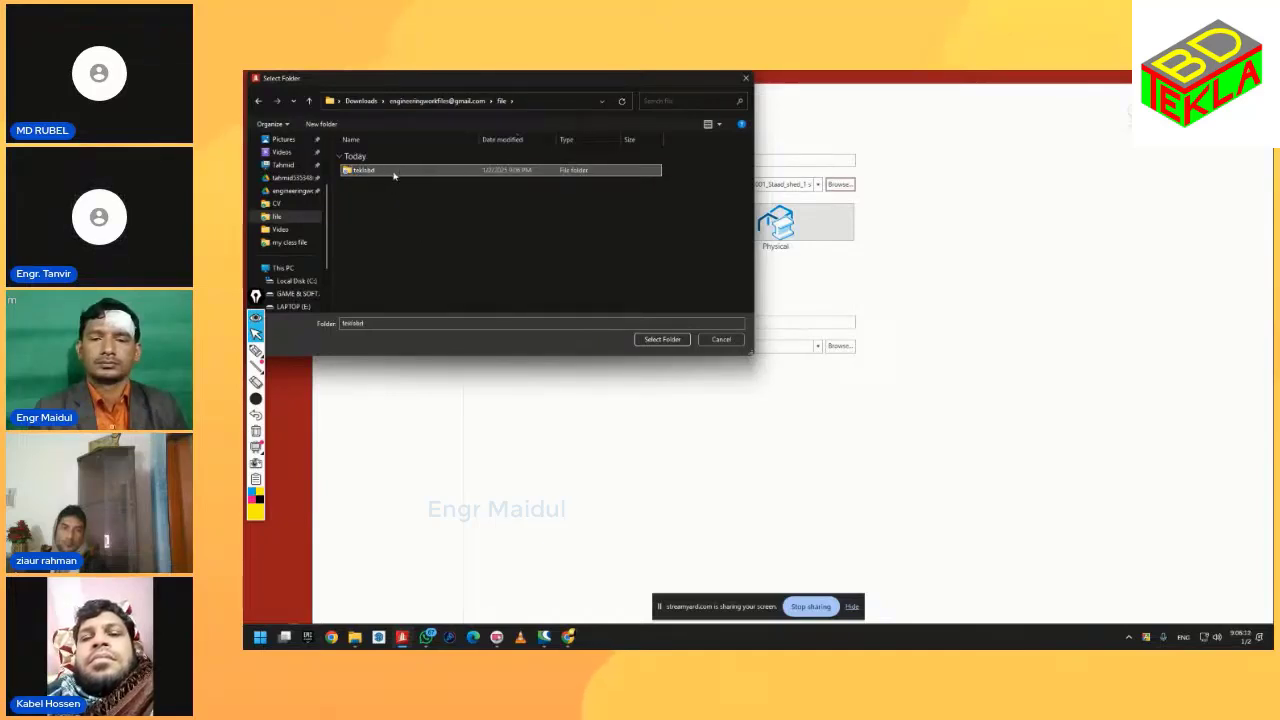
double_click(393, 172)
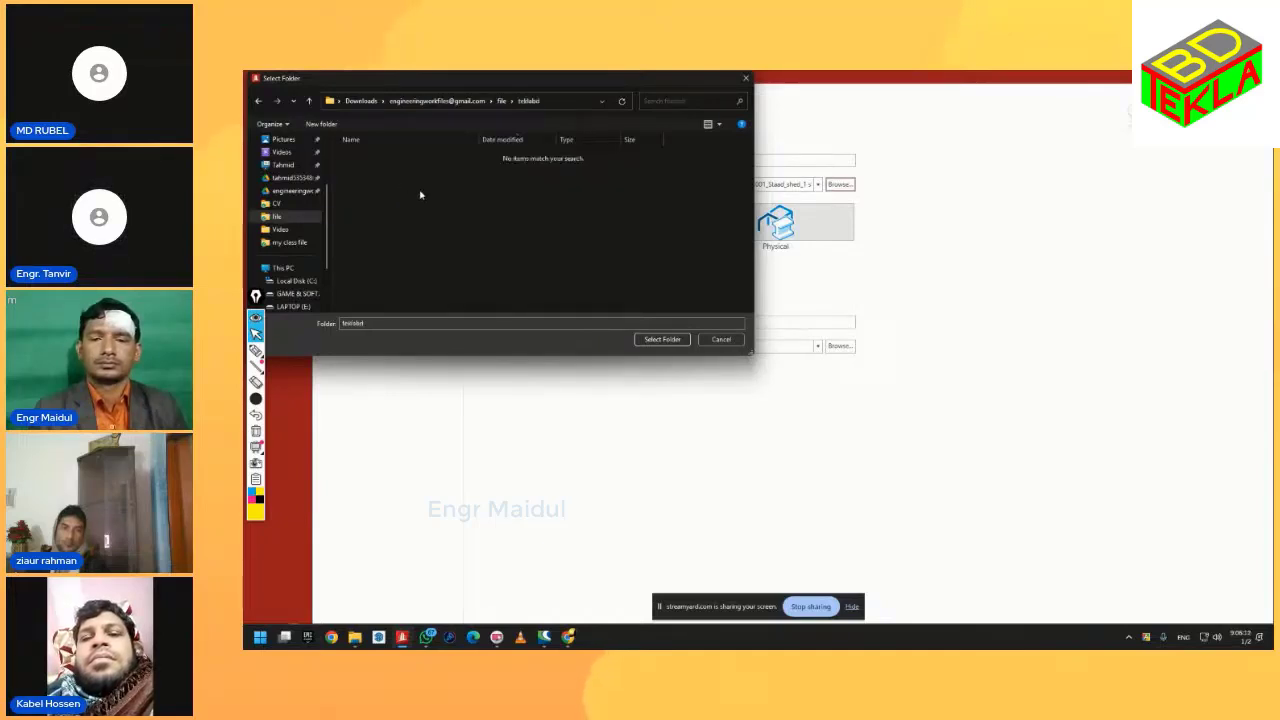
left_click(663, 340)
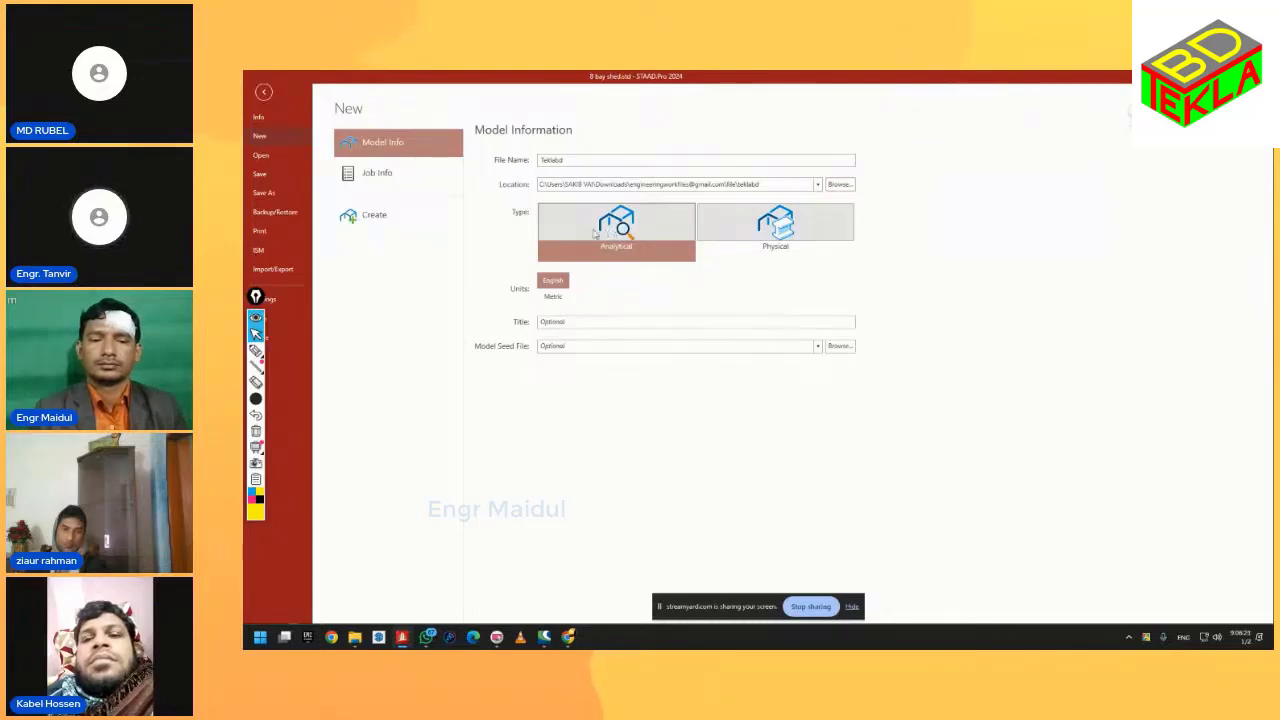
left_click(372, 215)
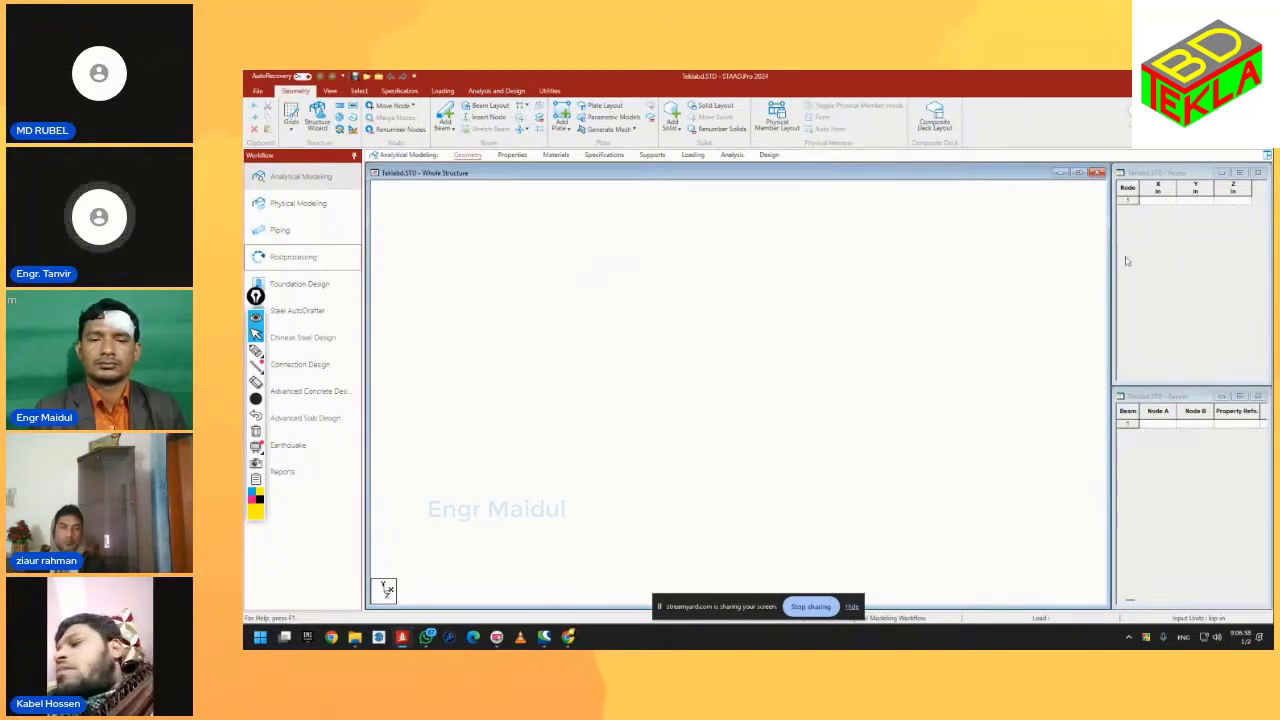
Step: Add node 1 at X 0, Y 0, Z 0 in the node table
left_click(1167, 202)
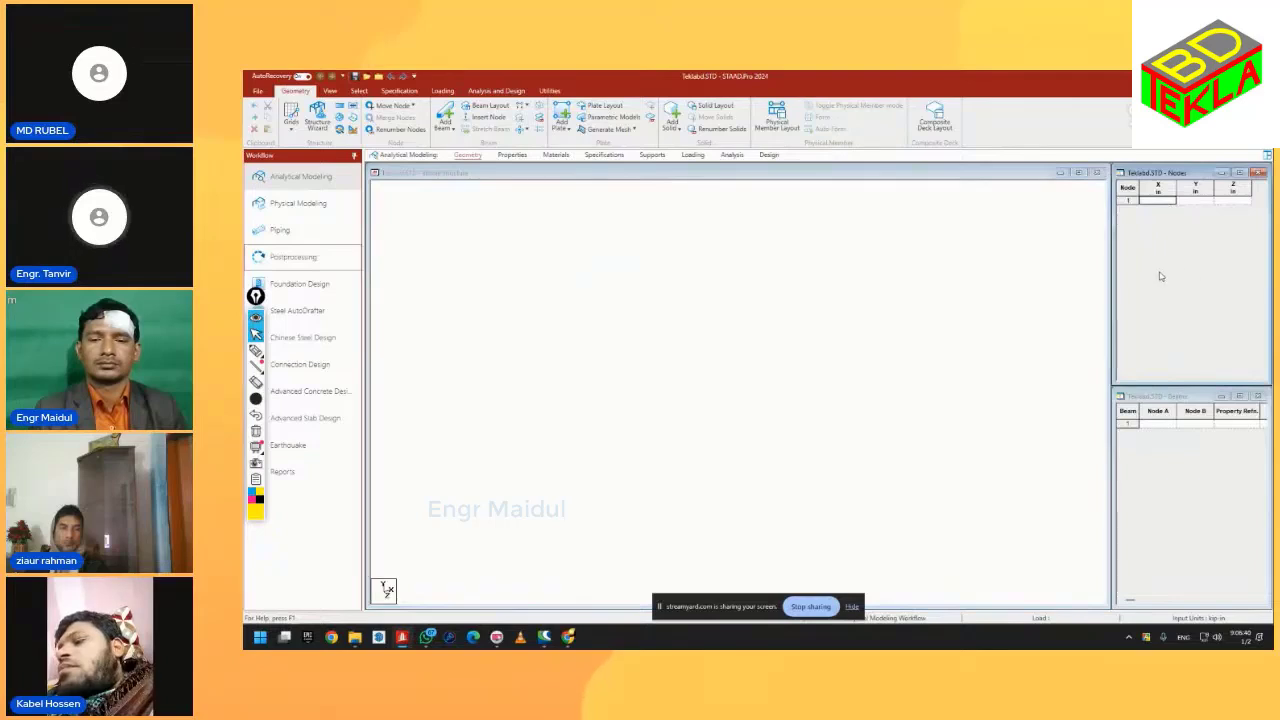
type("0")
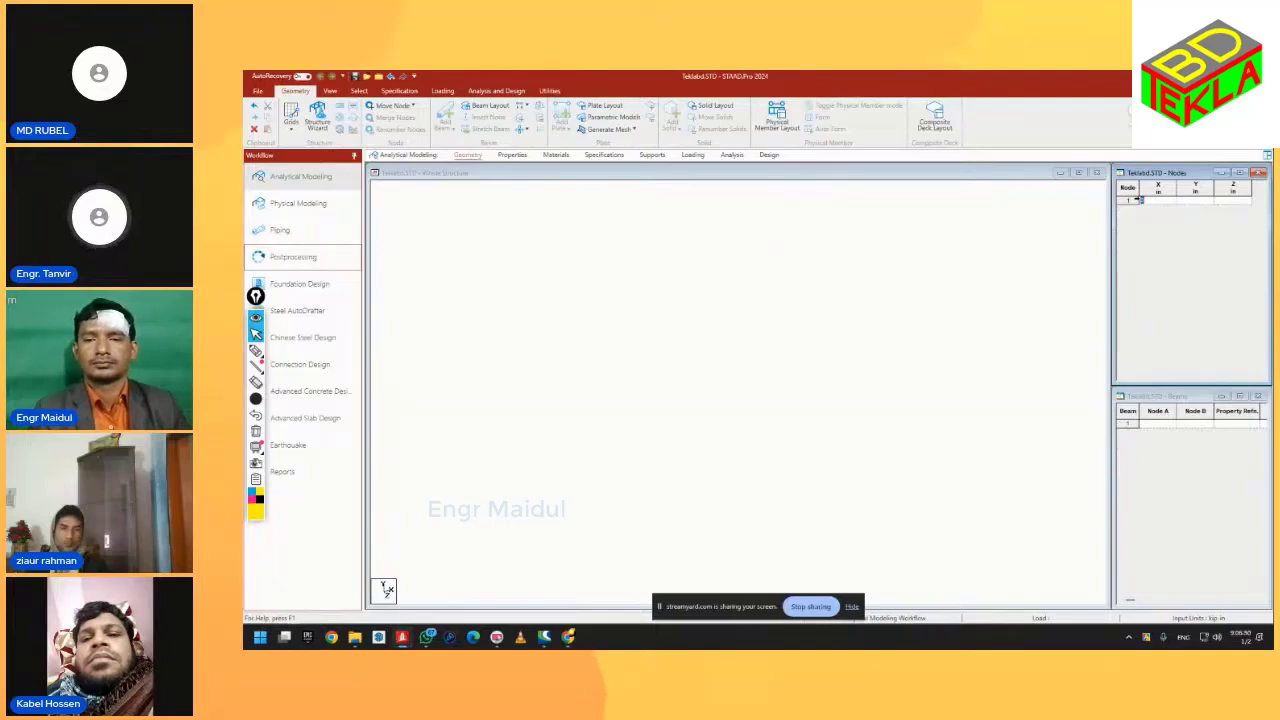
type("0")
key("Tab")
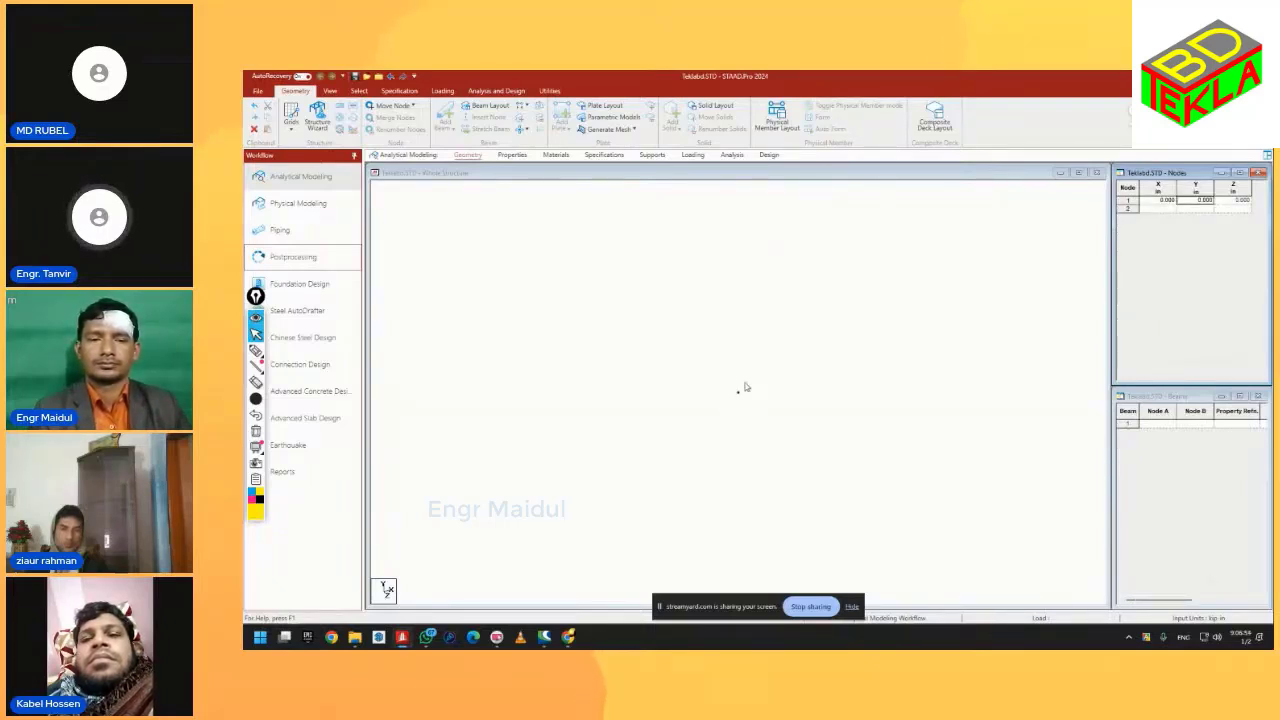
Step: Select the origin node in the model view with the Node Cursor
left_click_drag(729, 362, 751, 432)
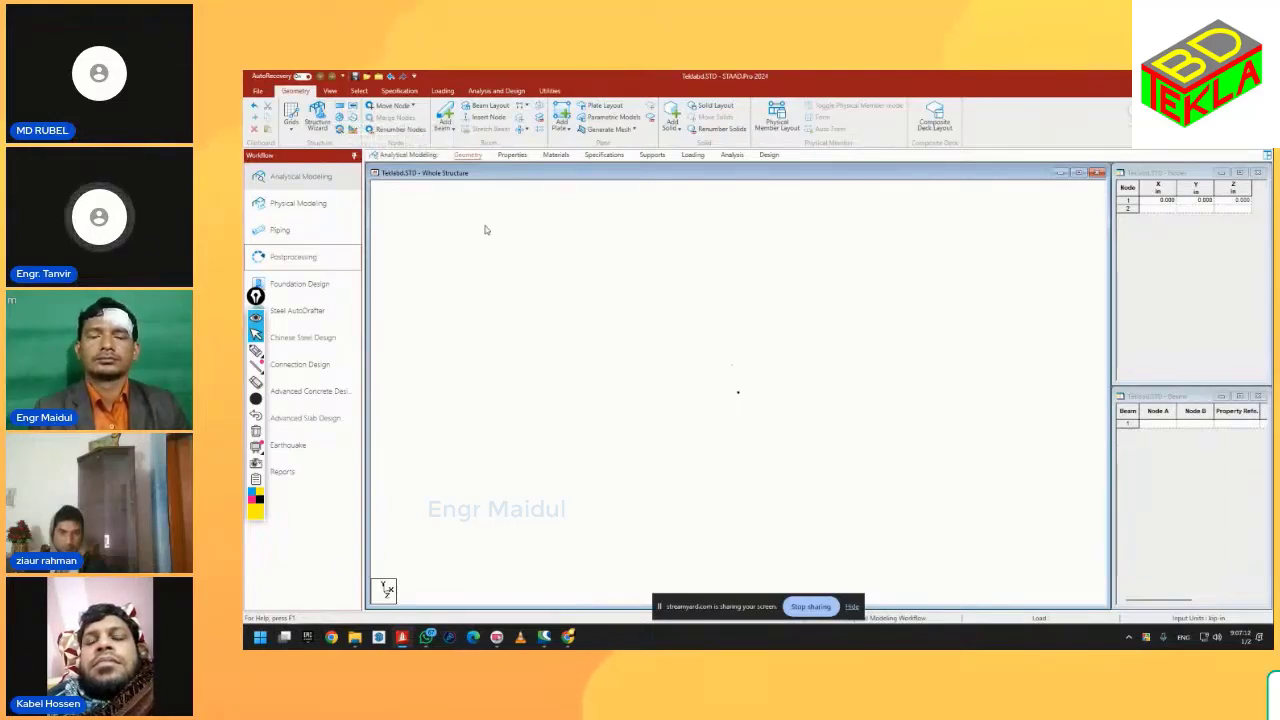
left_click(359, 91)
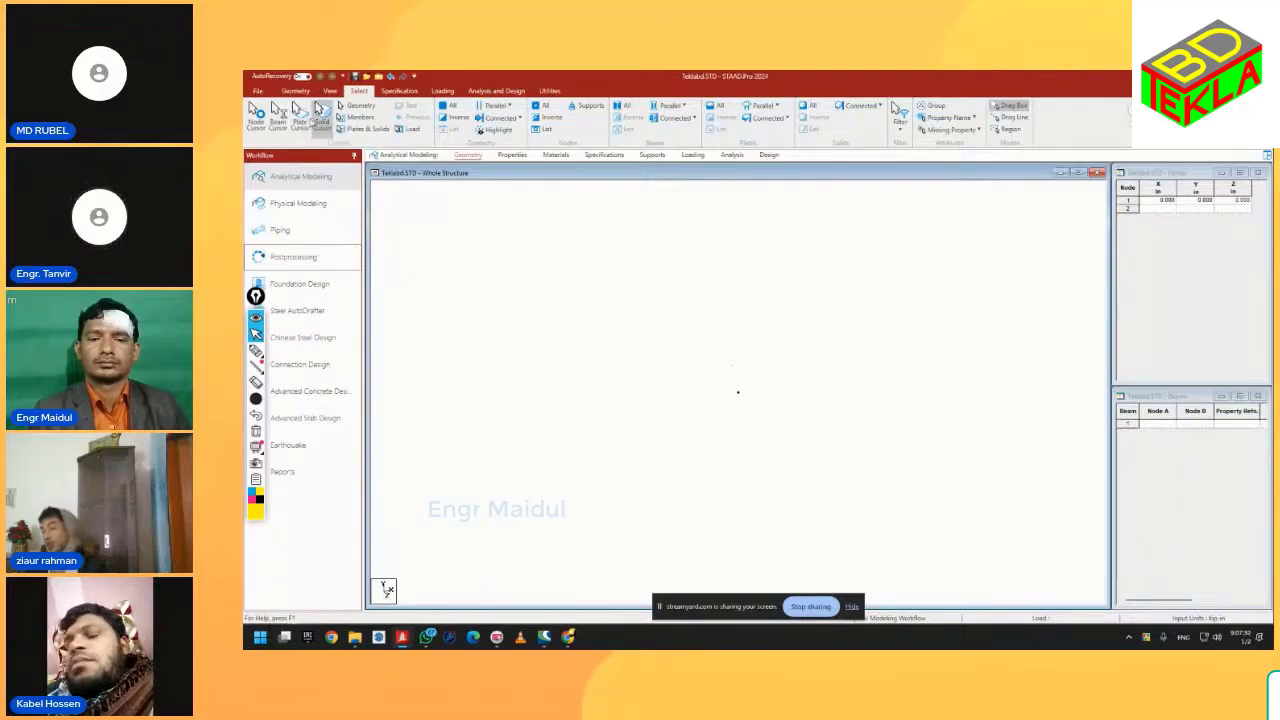
left_click(256, 118)
left_click_drag(706, 357, 775, 440)
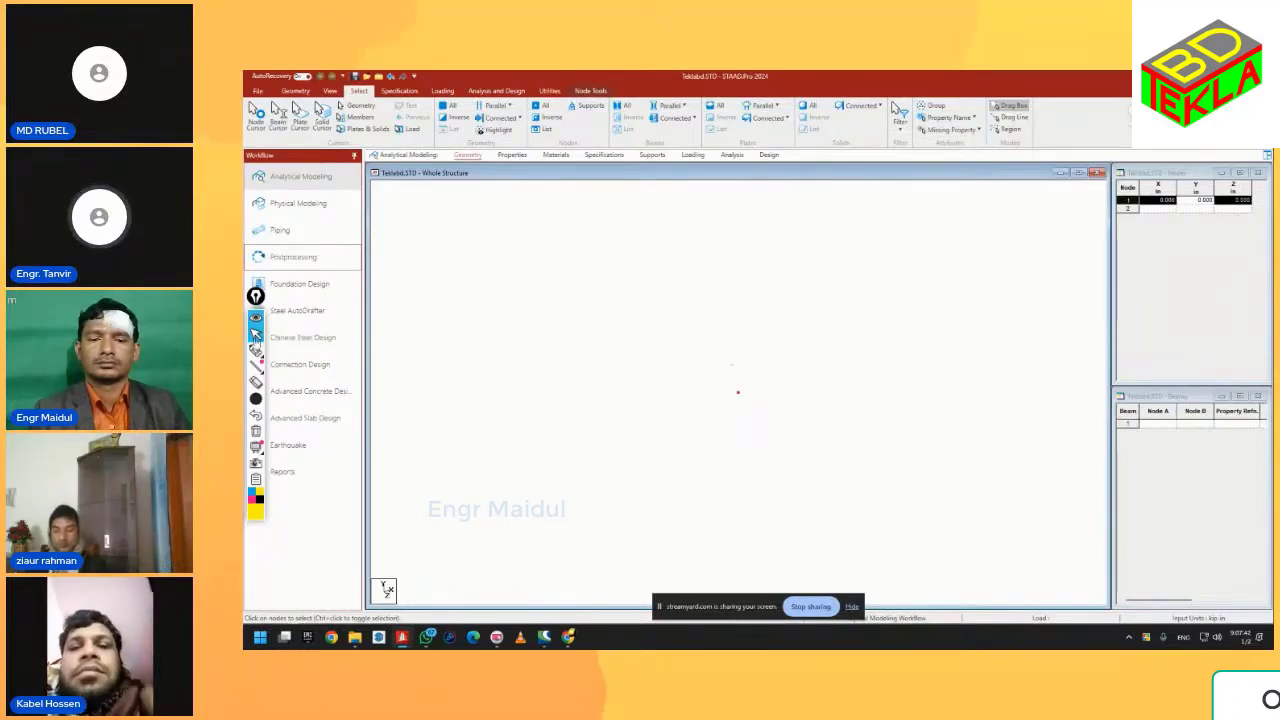
Step: Sketch and label the X, Y and Z axes over the model view with the yellow annotation pen
left_click(256, 350)
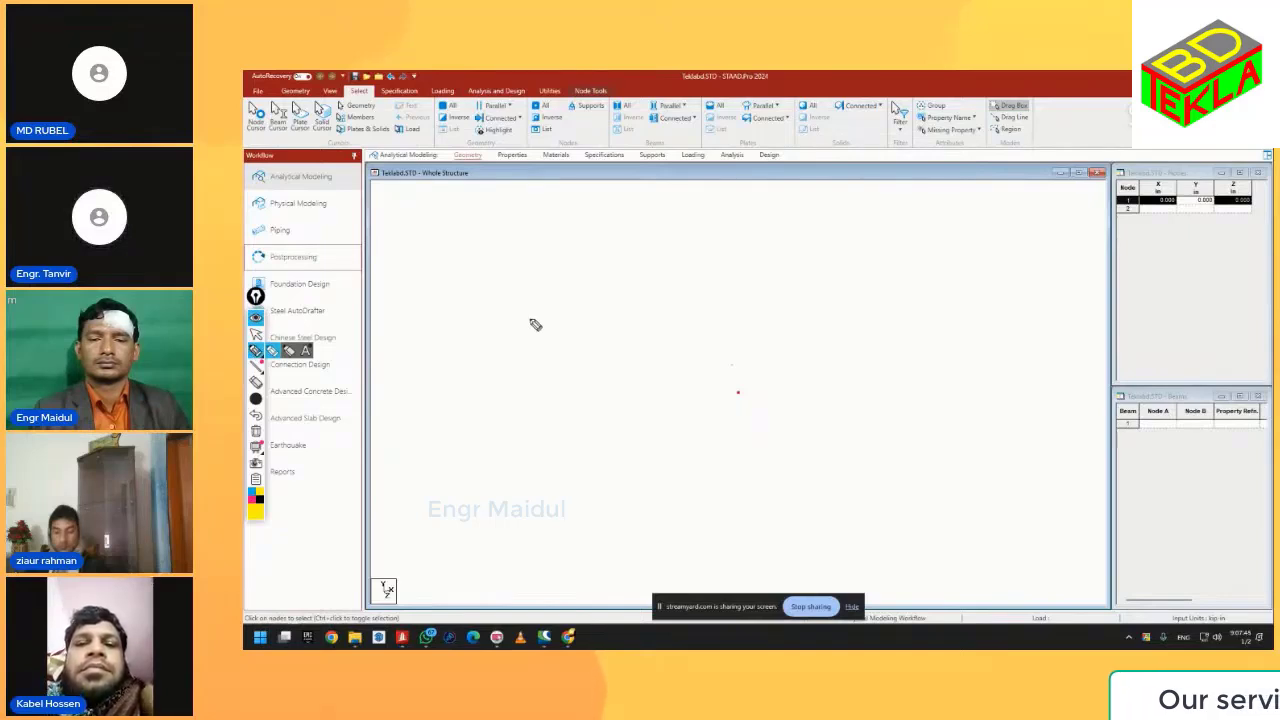
mouse_move(532, 270)
left_mouse_down()
mouse_move(558, 474)
mouse_move(790, 451)
left_mouse_up()
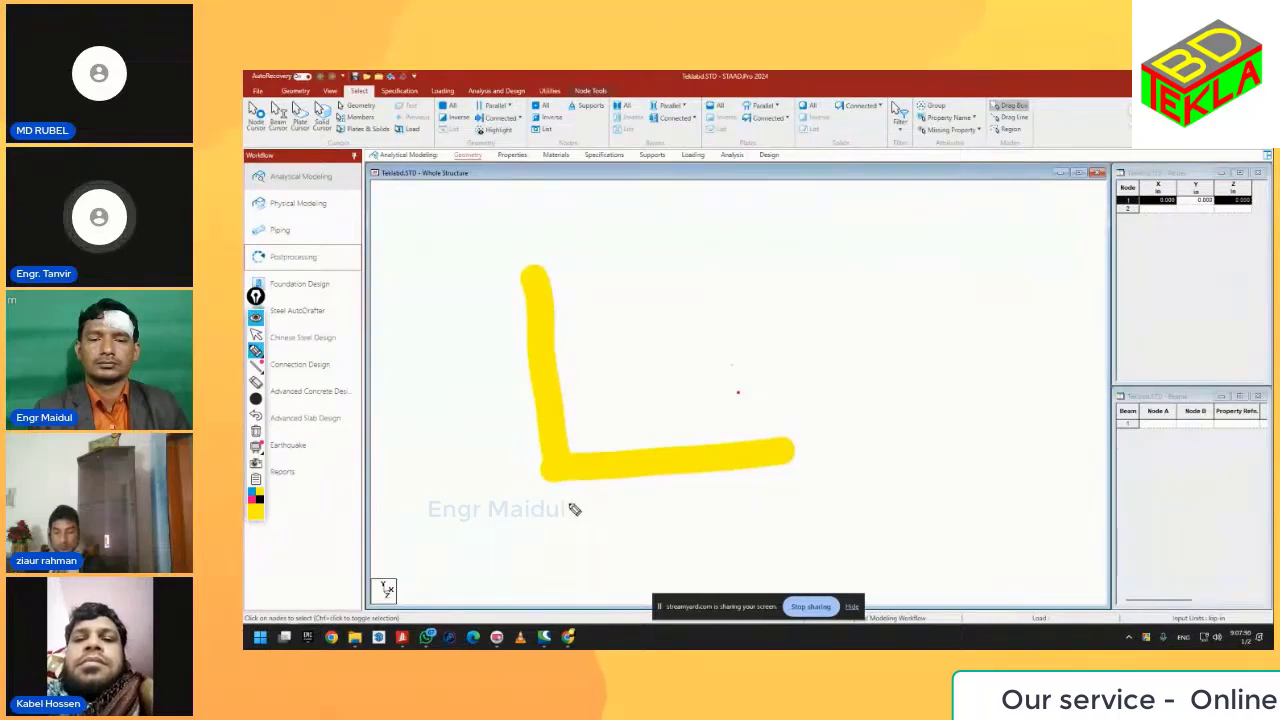
left_click_drag(558, 484, 730, 588)
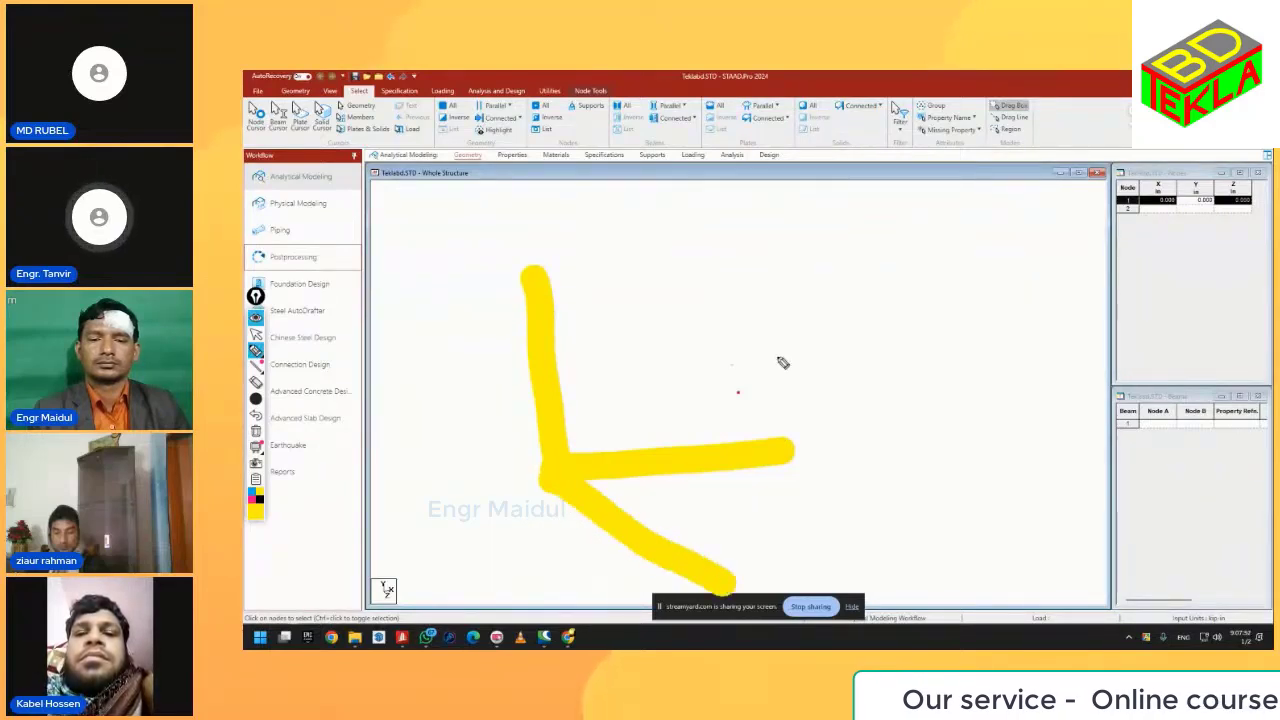
left_click_drag(688, 260, 993, 412)
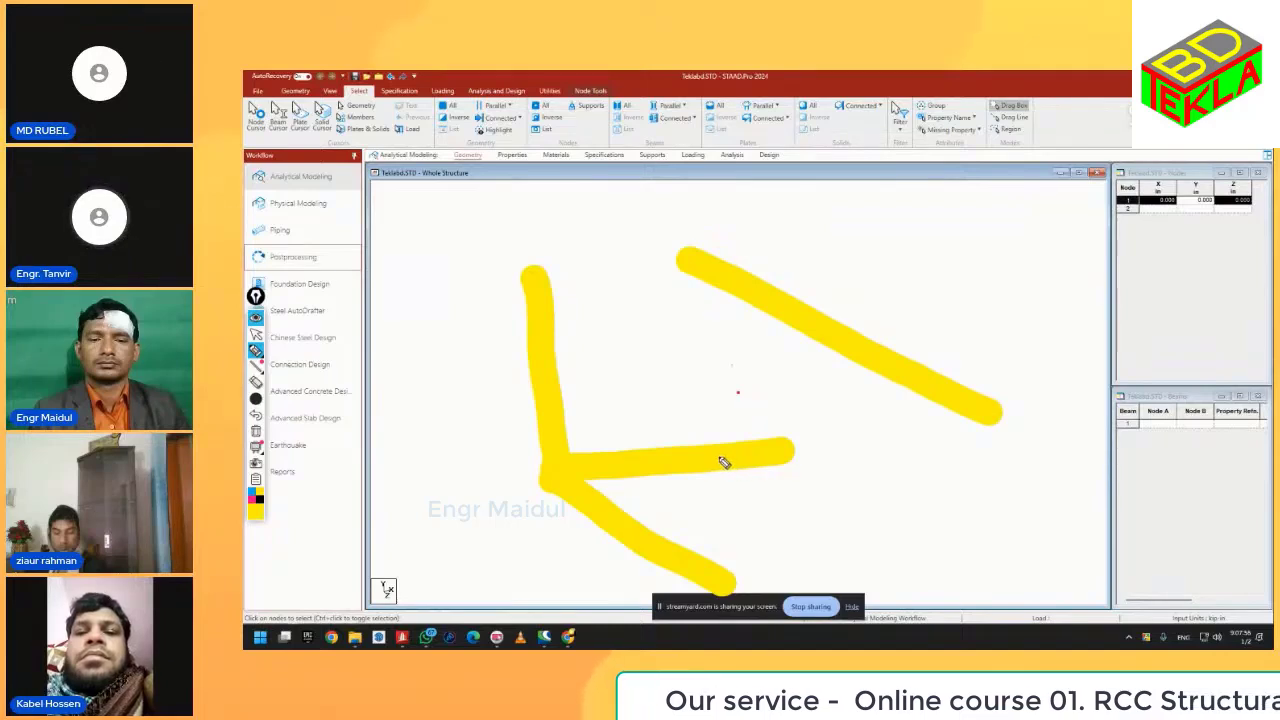
mouse_move(478, 183)
left_mouse_down()
mouse_move(586, 195)
mouse_move(535, 238)
left_mouse_up()
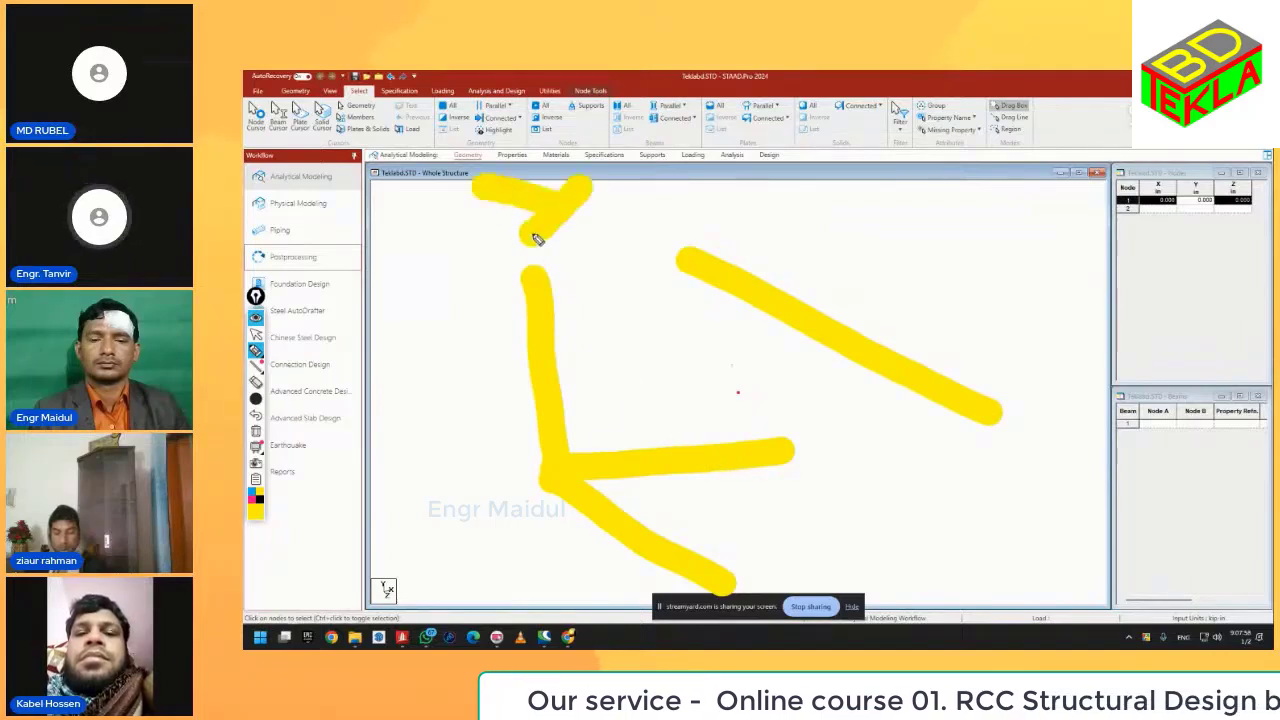
left_click_drag(794, 423, 888, 466)
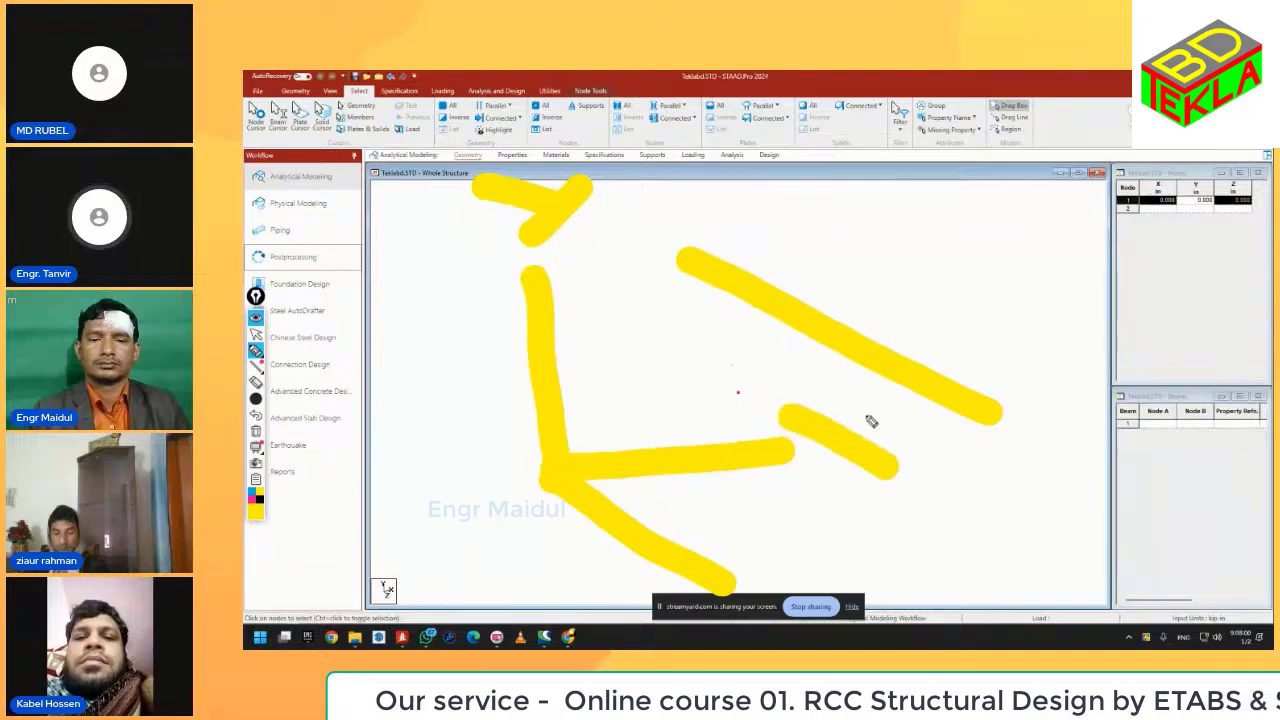
left_click_drag(869, 415, 806, 458)
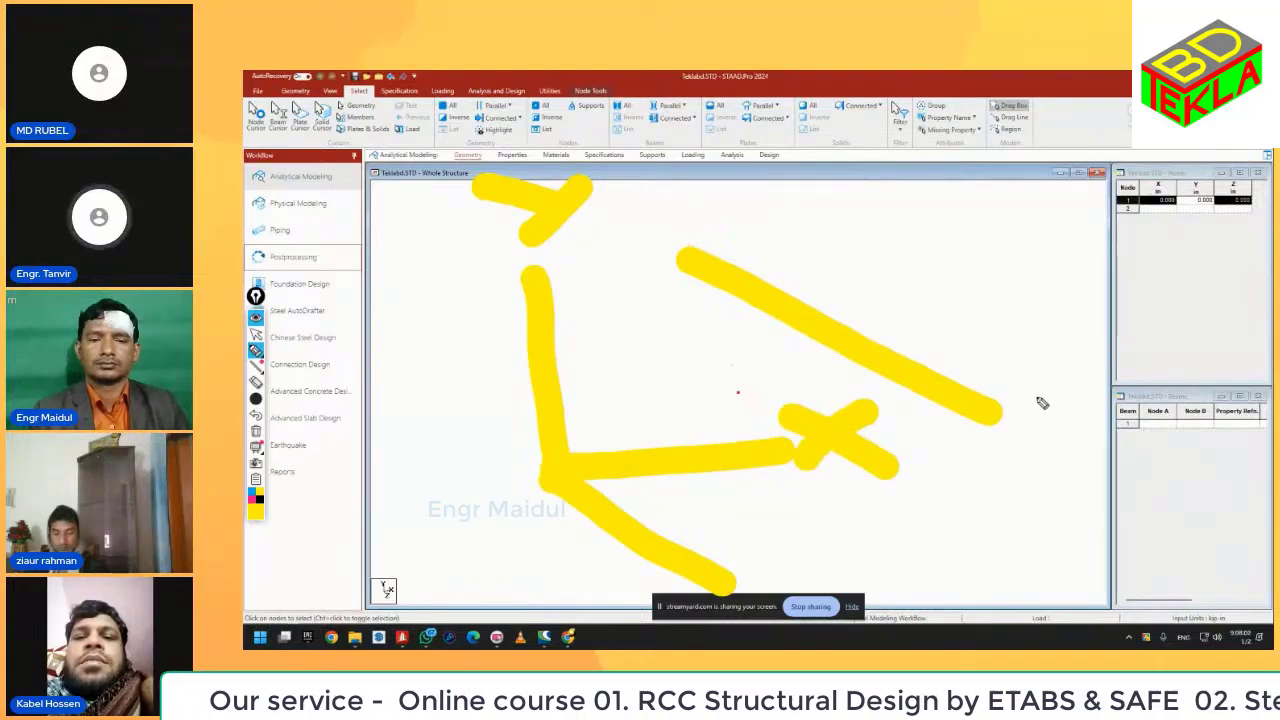
mouse_move(1030, 394)
left_mouse_down()
mouse_move(997, 491)
mouse_move(1106, 497)
left_mouse_up()
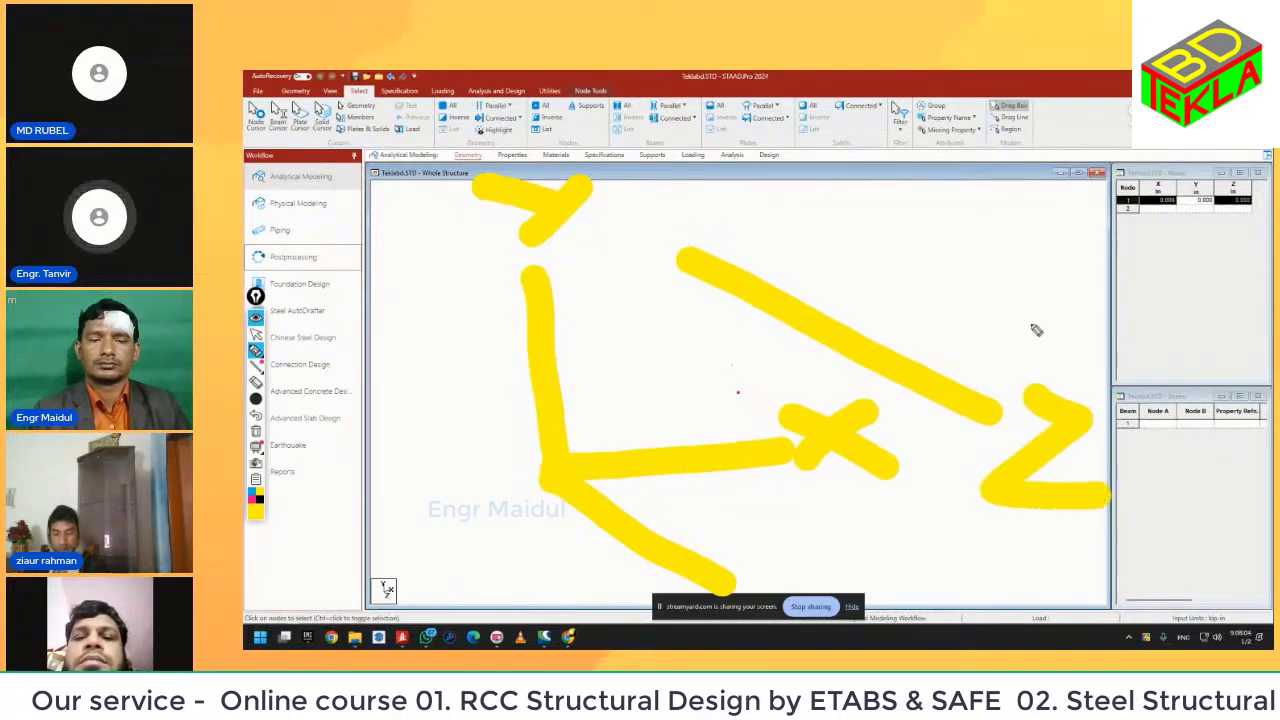
mouse_move(770, 342)
left_mouse_down()
mouse_move(789, 446)
mouse_move(908, 271)
mouse_move(706, 342)
left_mouse_up()
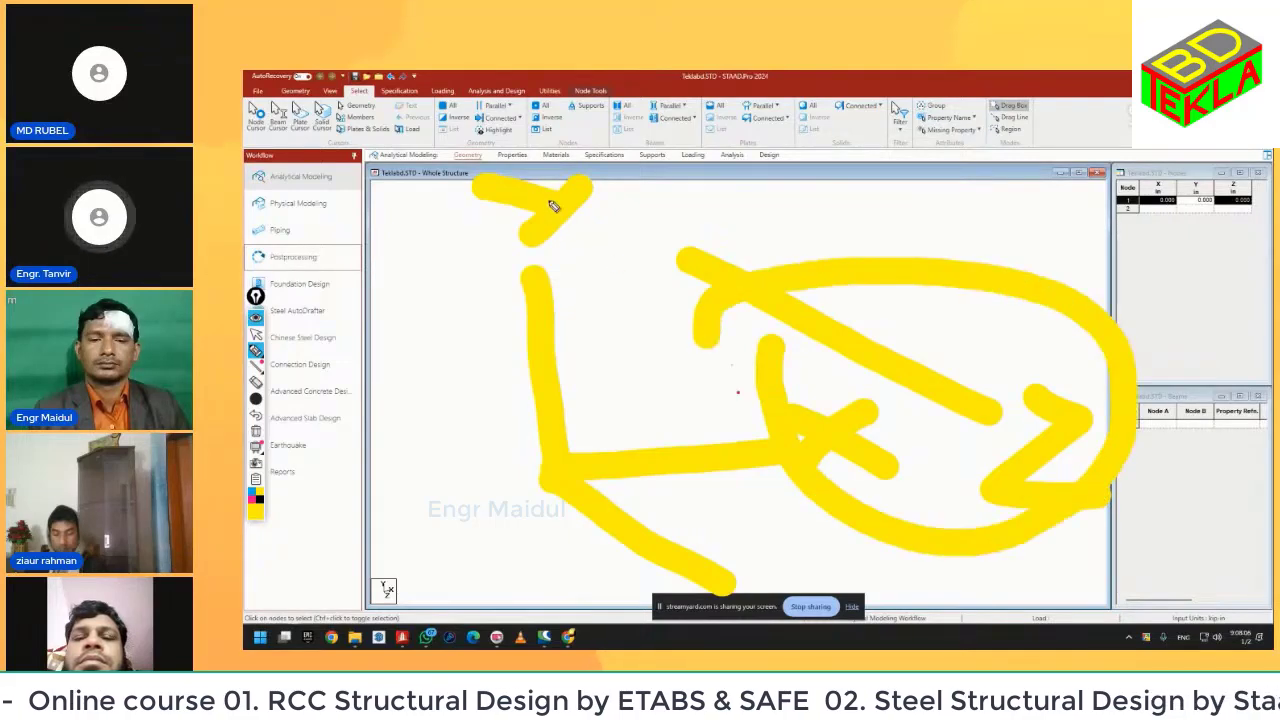
left_click_drag(606, 162, 565, 215)
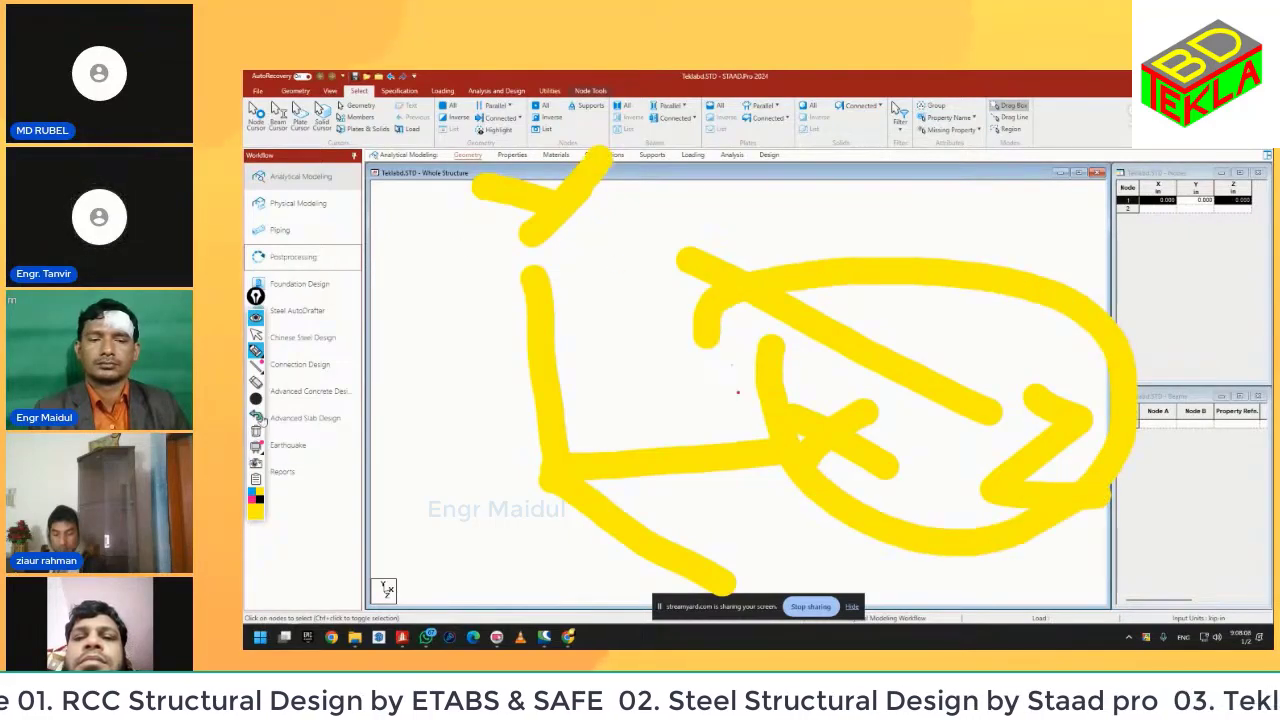
Step: Undo all annotation strokes over the model view and return to the normal pointer
left_click(257, 418)
left_click(257, 418)
left_click(257, 418)
left_click(257, 418)
left_click(257, 418)
left_click(257, 418)
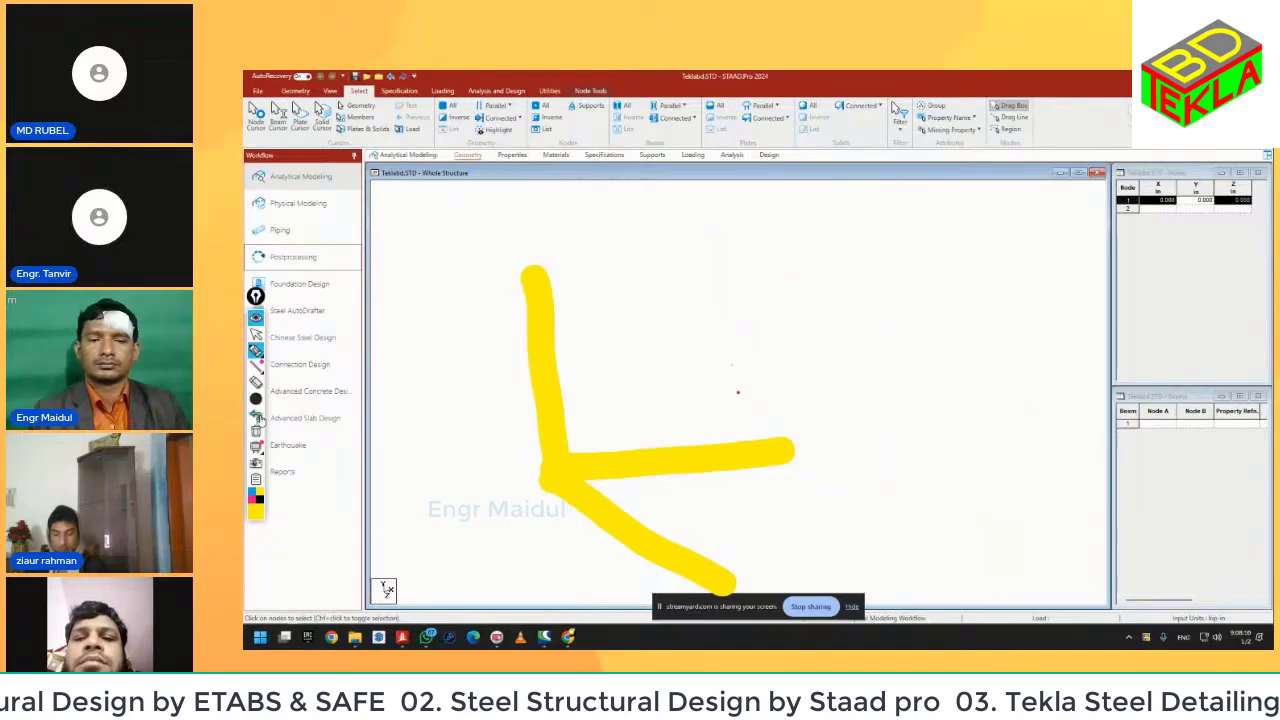
left_click(257, 418)
left_click(257, 418)
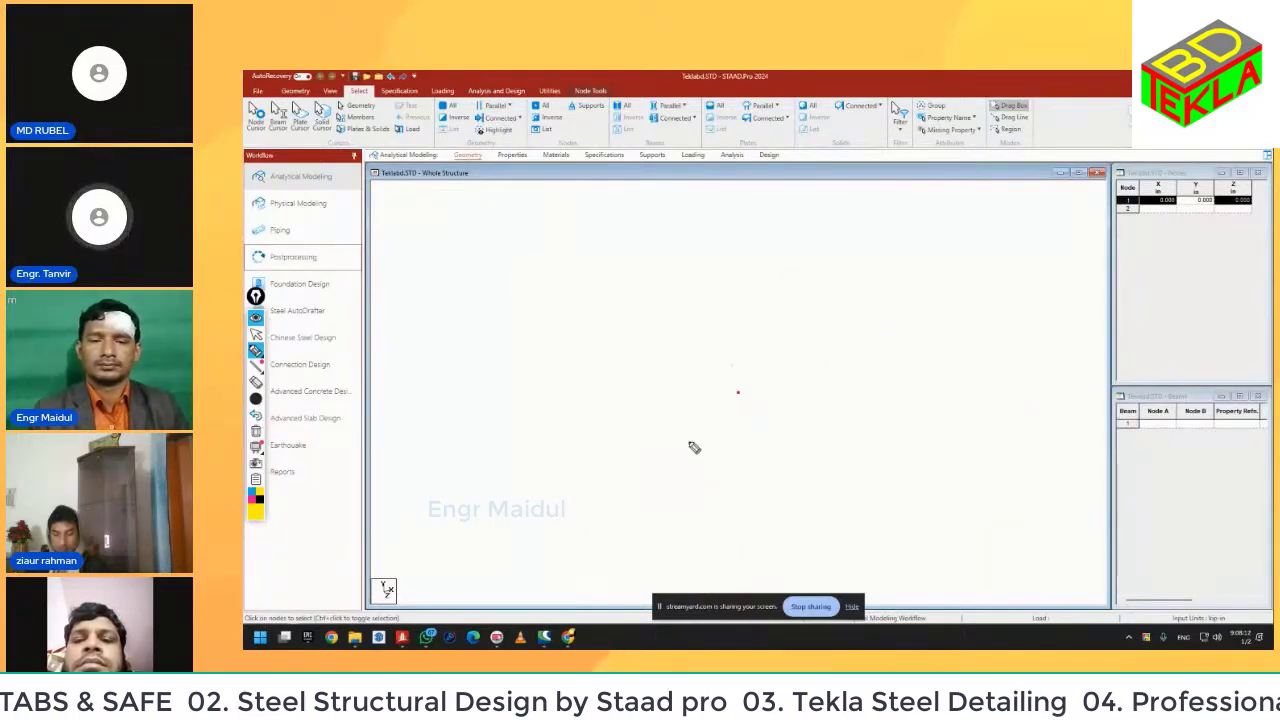
mouse_move(480, 542)
left_mouse_down()
mouse_move(526, 531)
mouse_move(736, 398)
left_mouse_up()
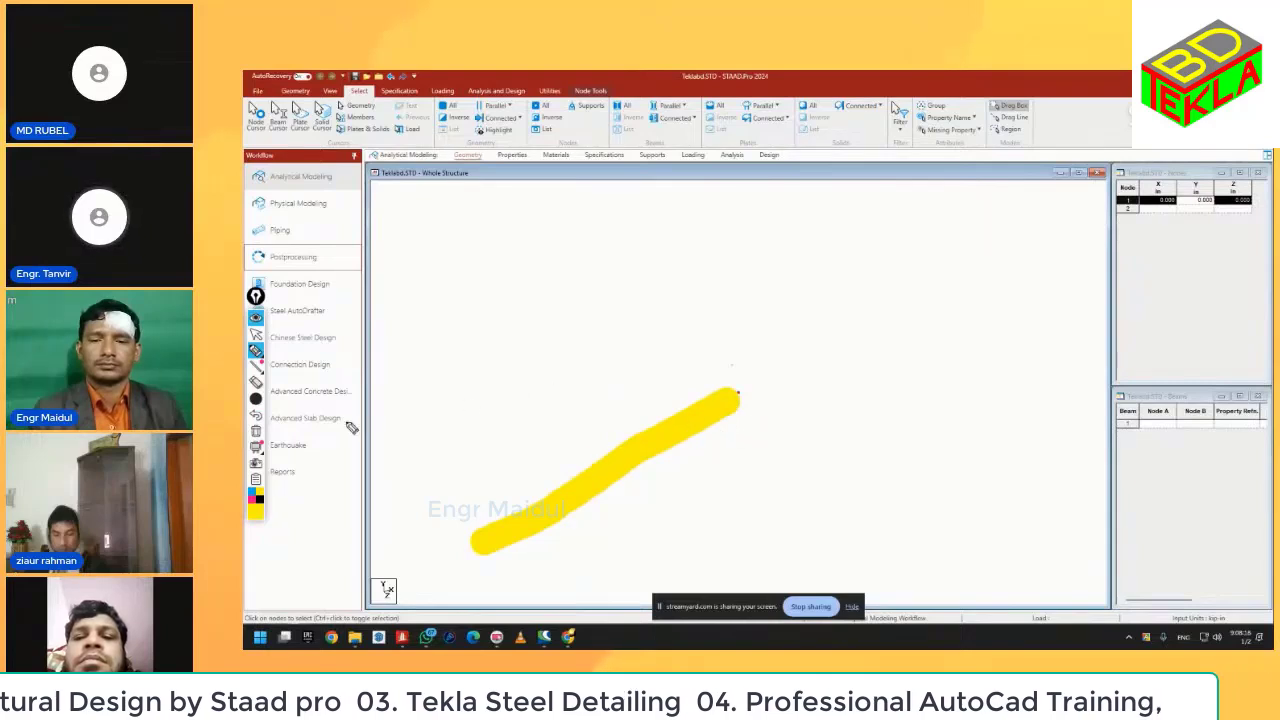
left_click(257, 418)
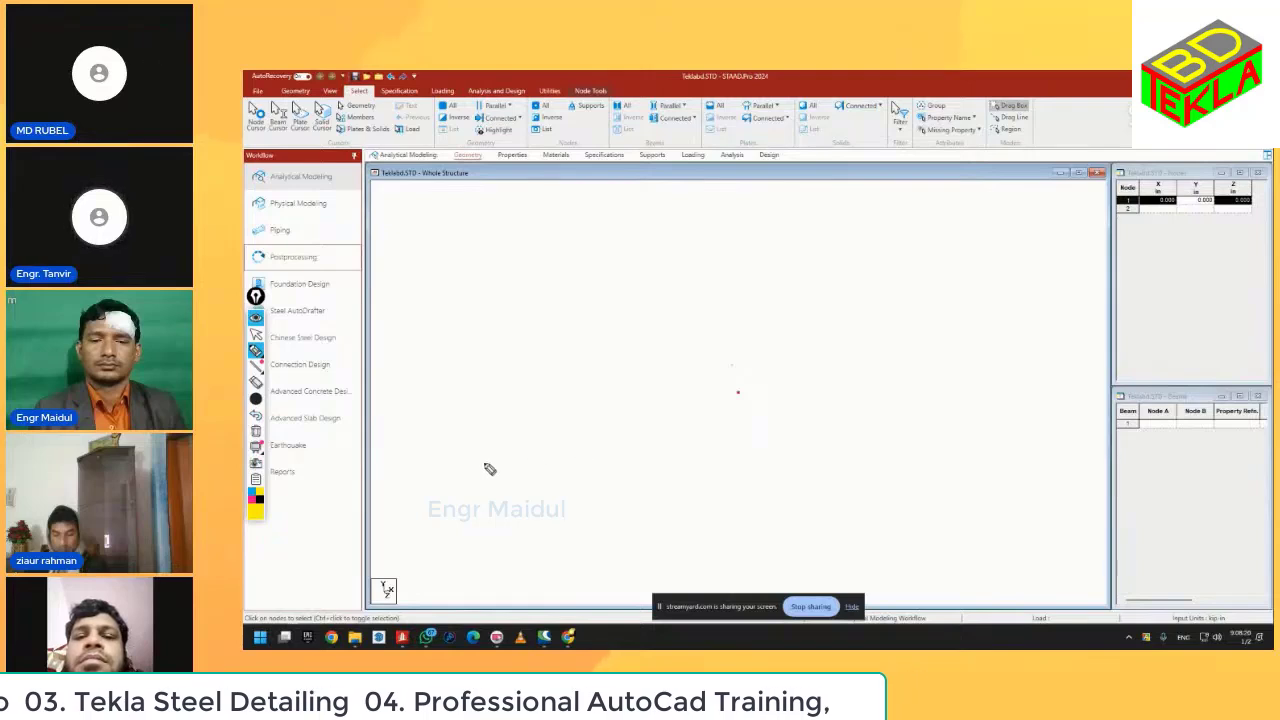
left_click(256, 482)
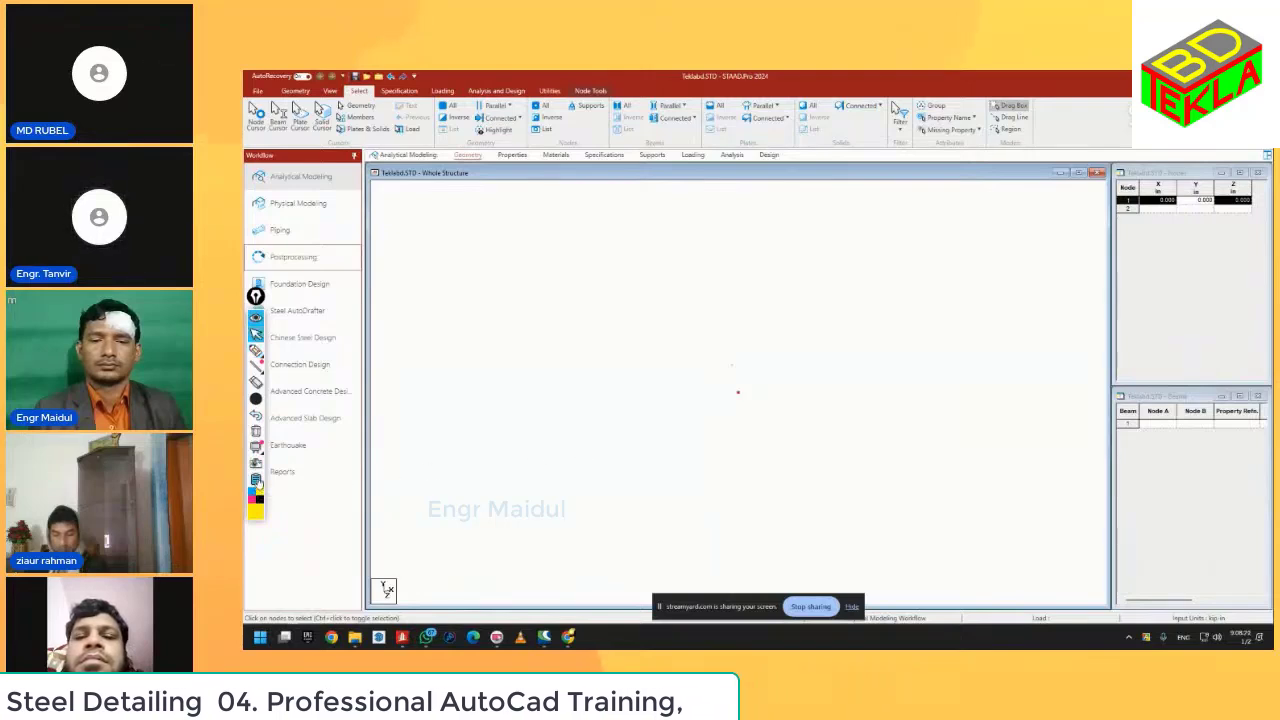
left_click_drag(784, 437, 720, 364)
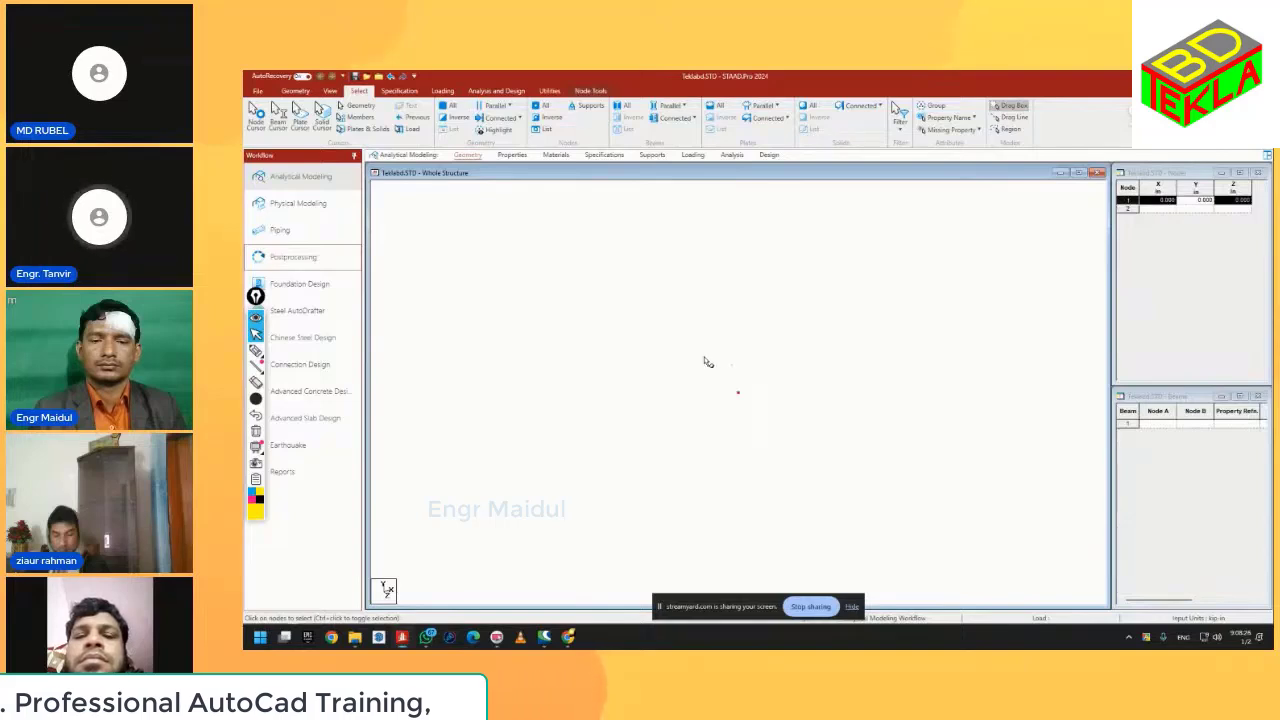
key("ctrl+v")
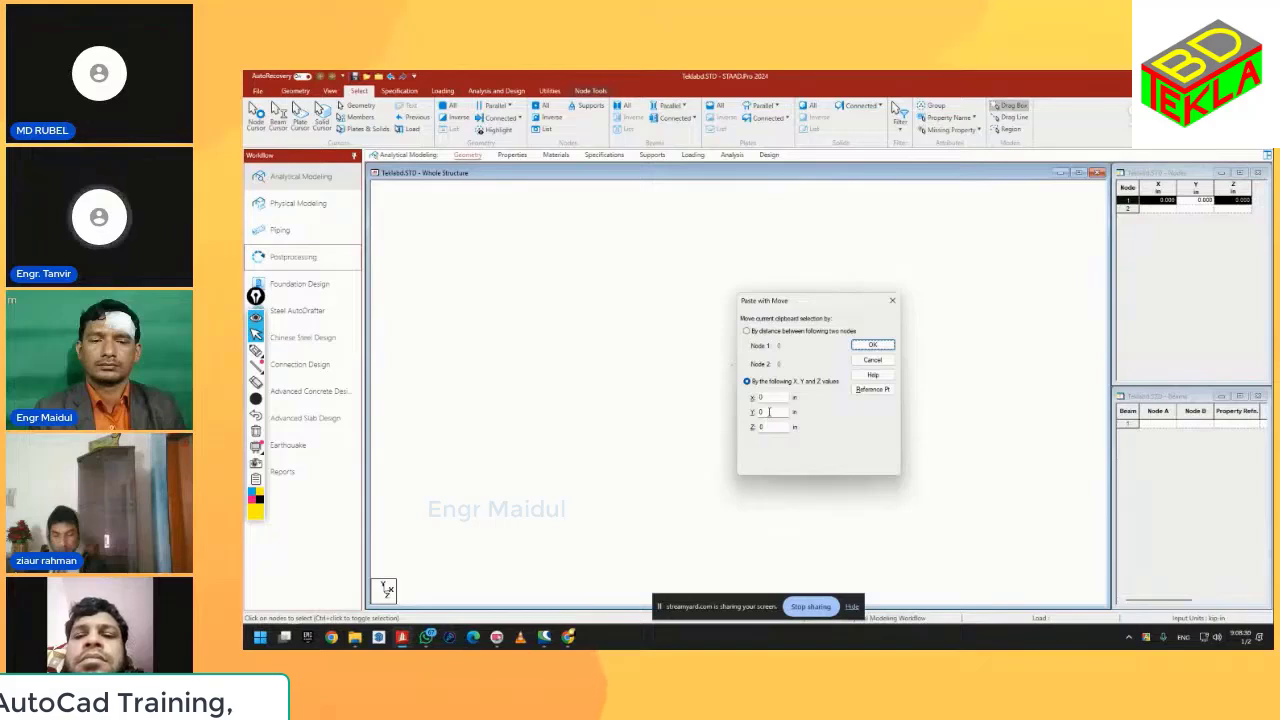
double_click(769, 411)
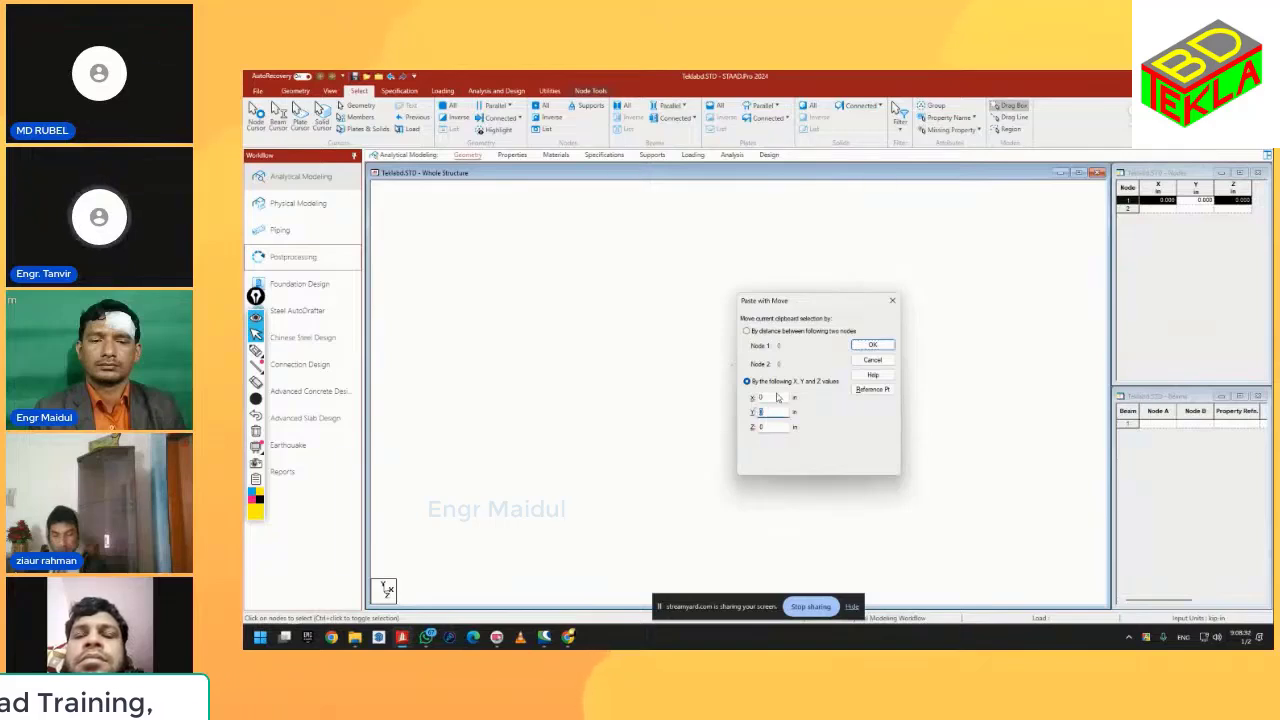
key("shift+Tab")
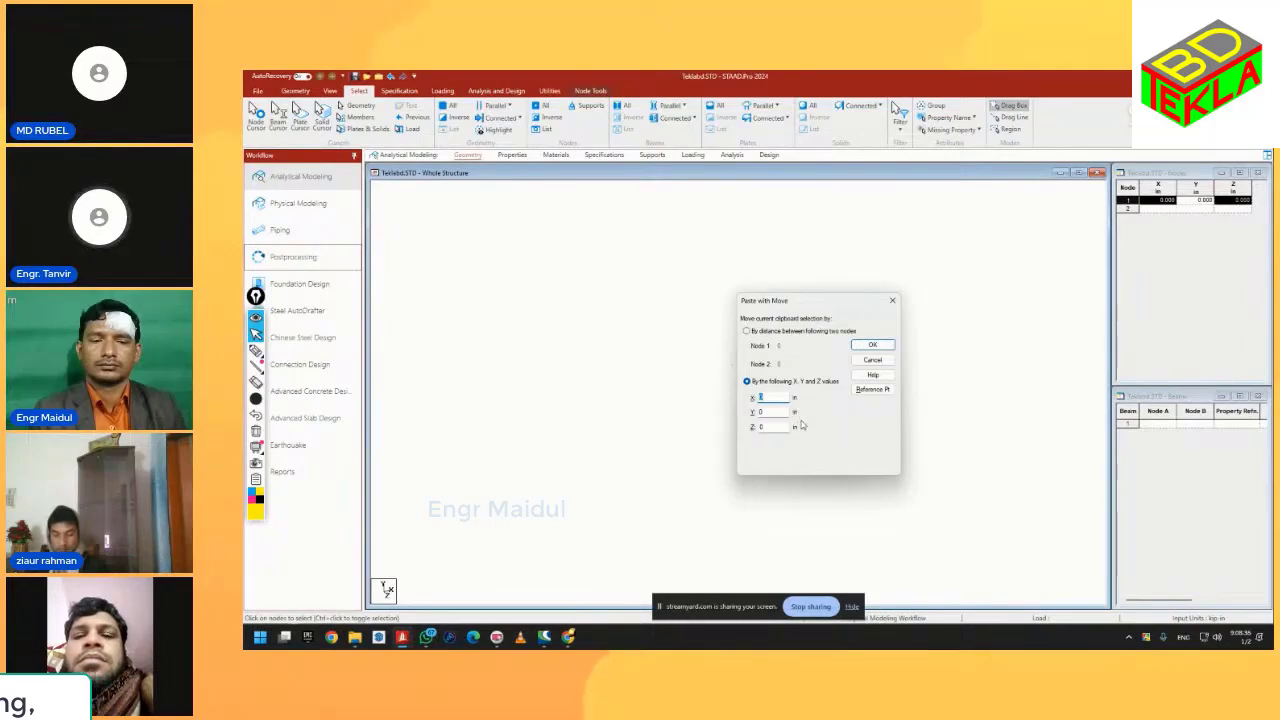
left_click(874, 361)
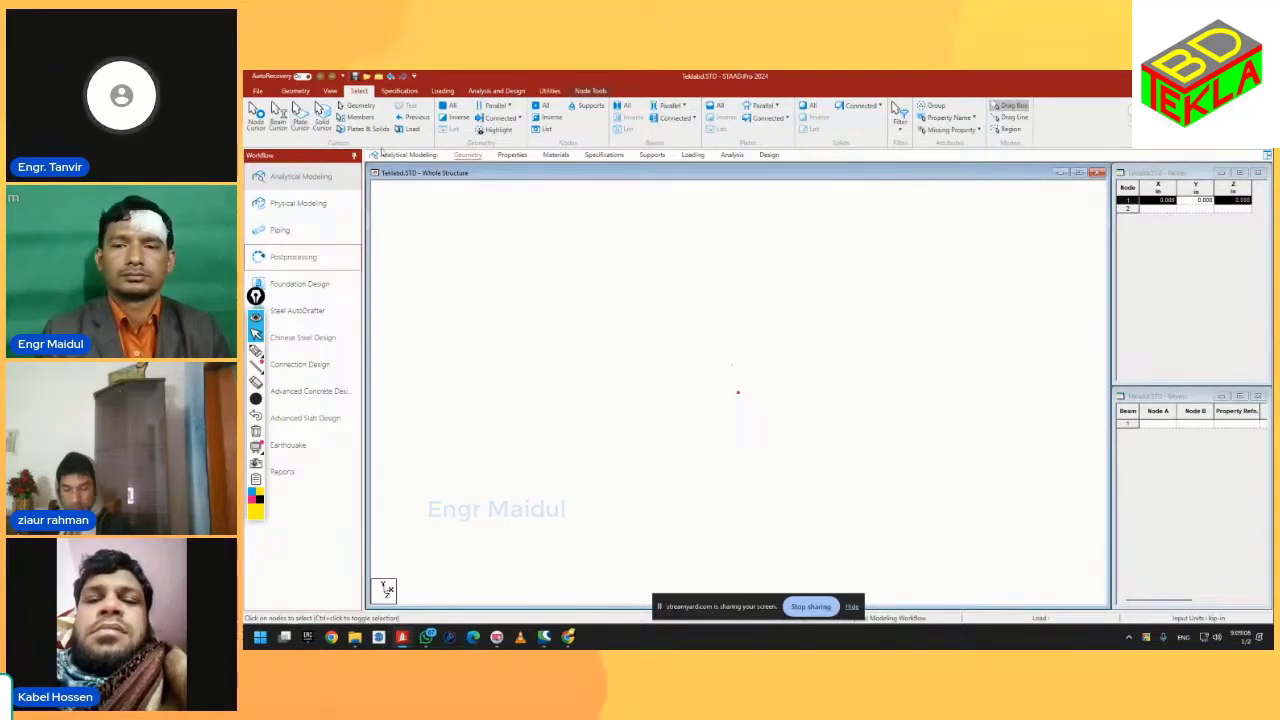
left_click(330, 91)
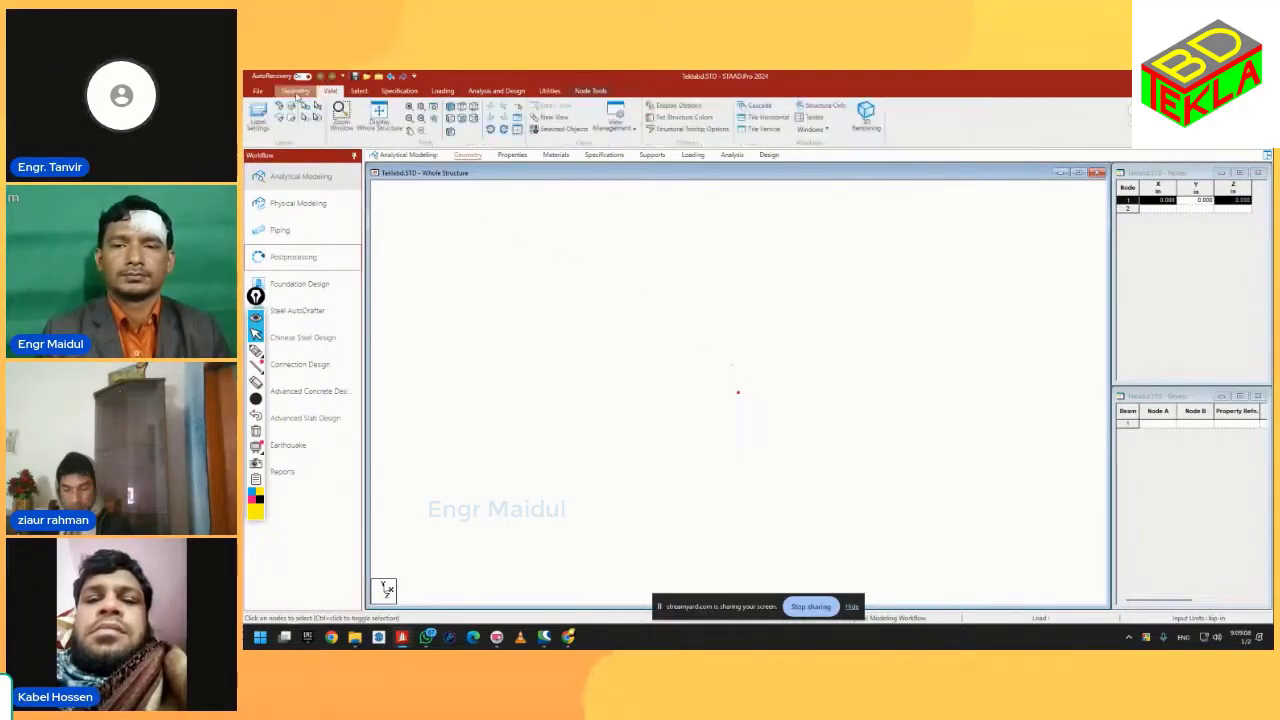
Step: Set the input units to metric with millimeter for length and kilonewton for force
left_click(296, 91)
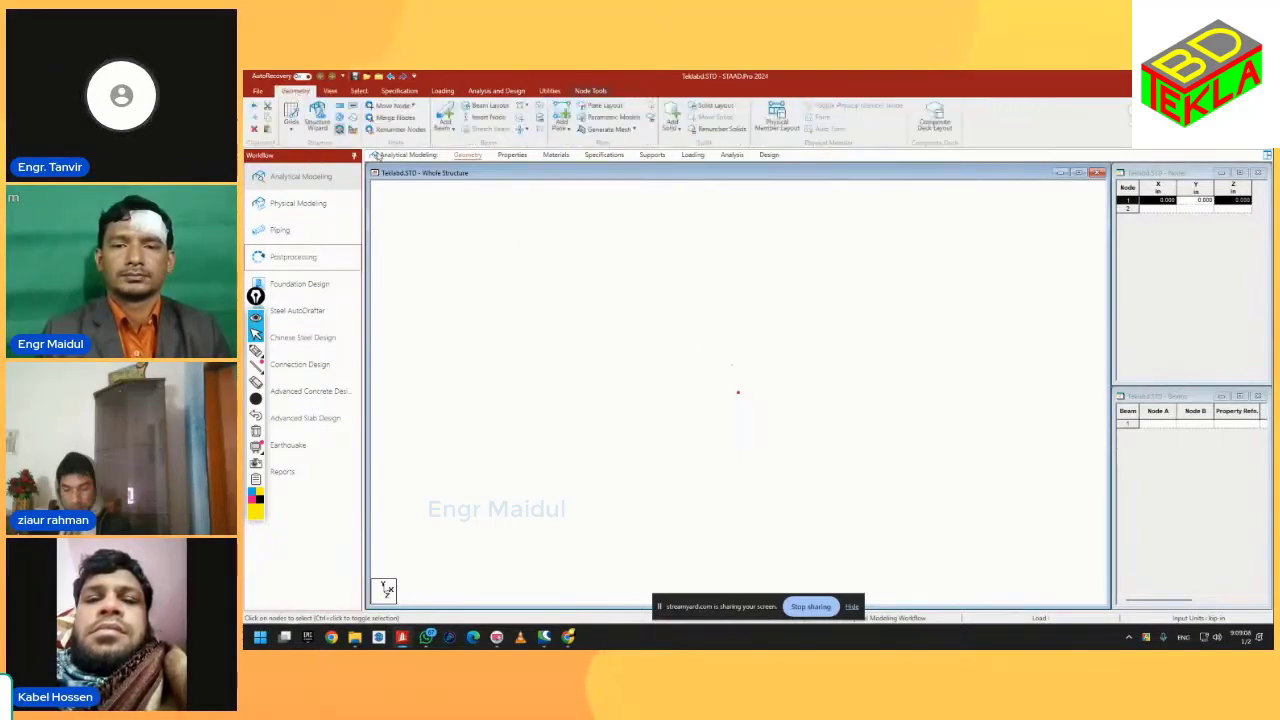
left_click(353, 131)
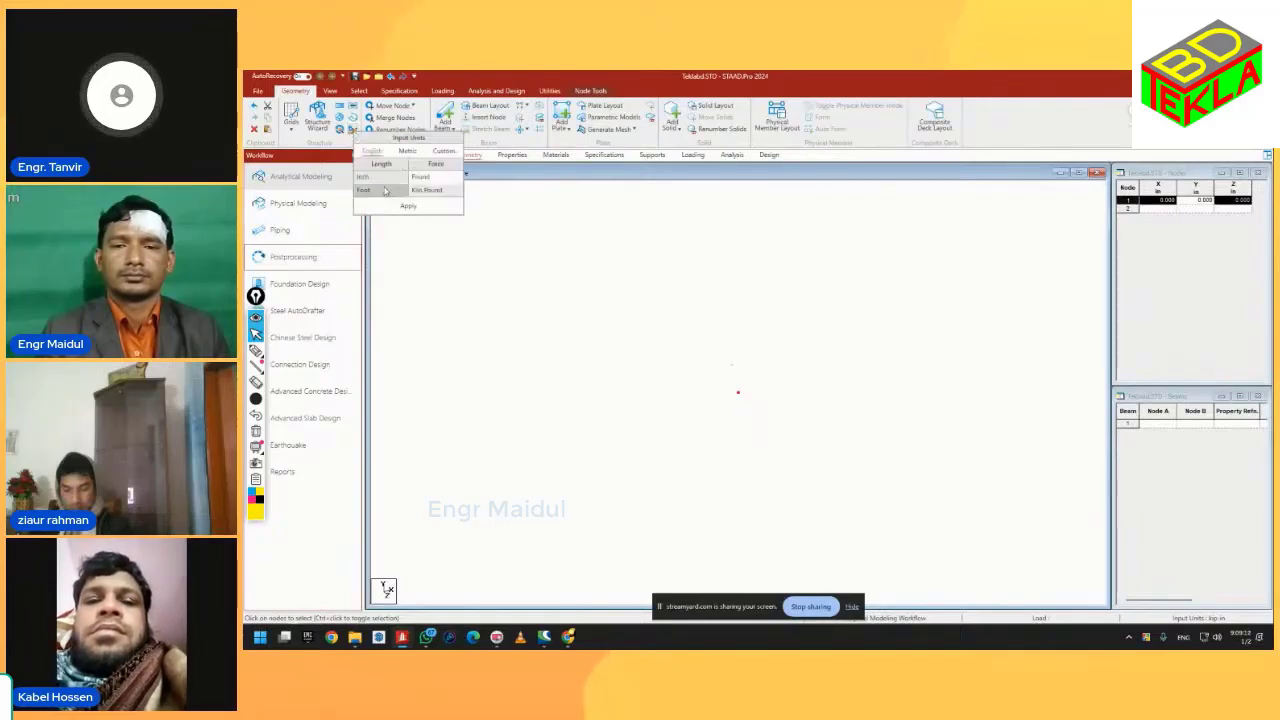
left_click(407, 151)
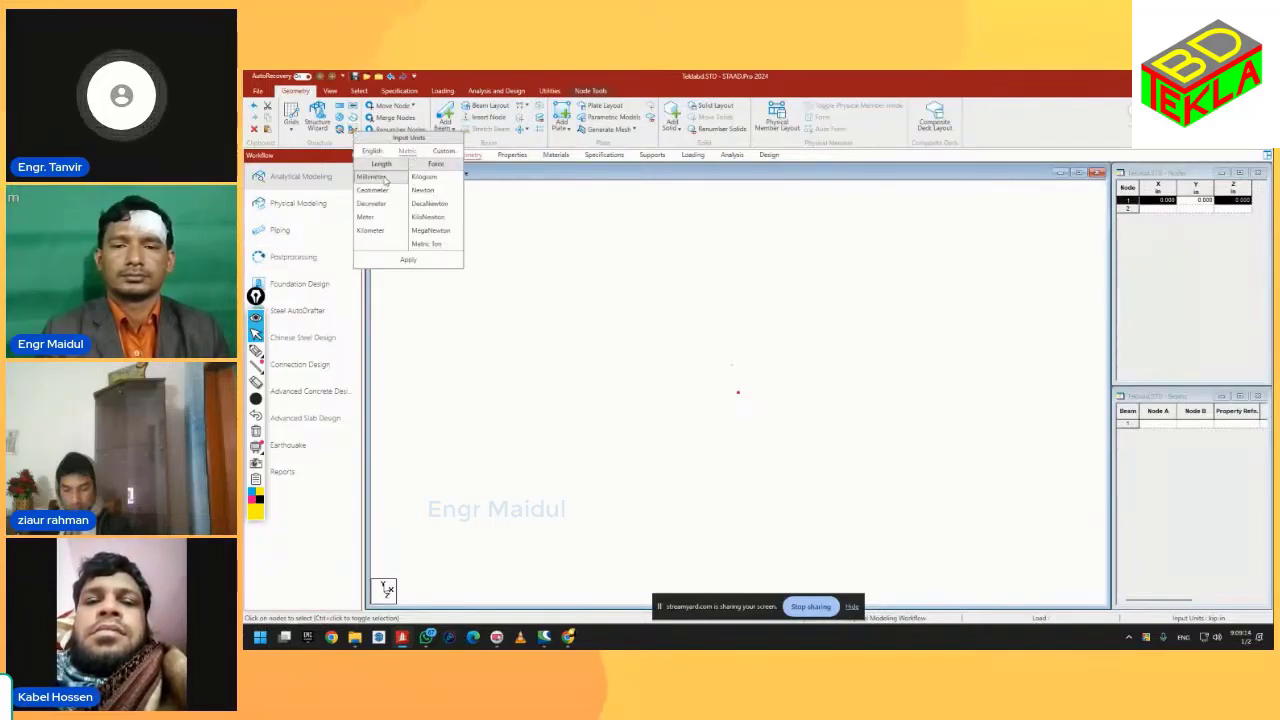
left_click(430, 217)
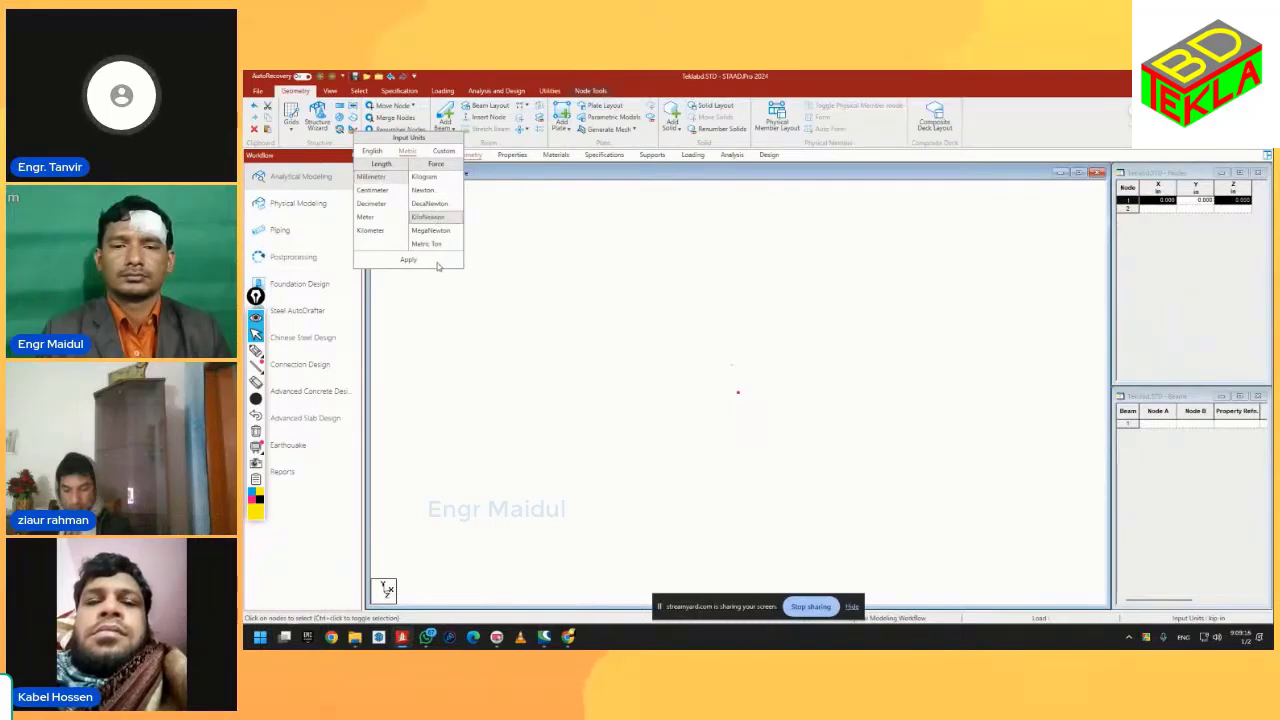
left_click(410, 260)
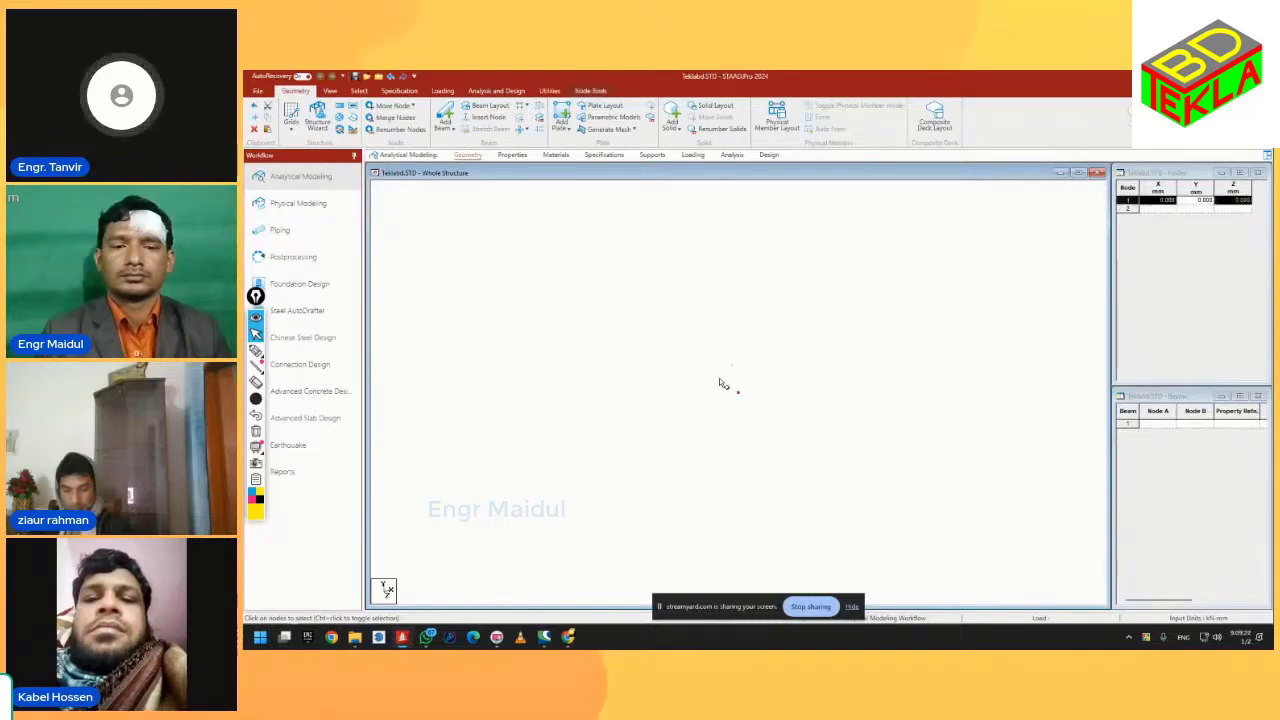
Step: Paste a copy of the origin node offset 5000 mm along X
key("ctrl+v")
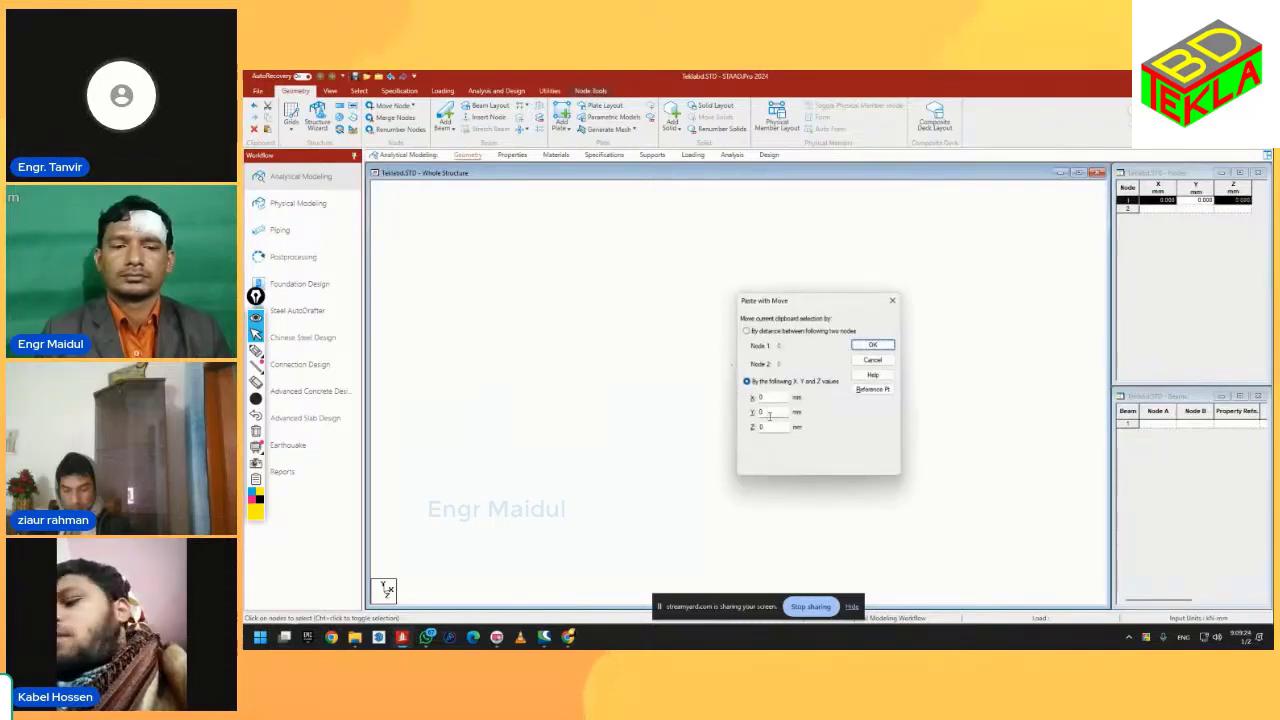
double_click(773, 397)
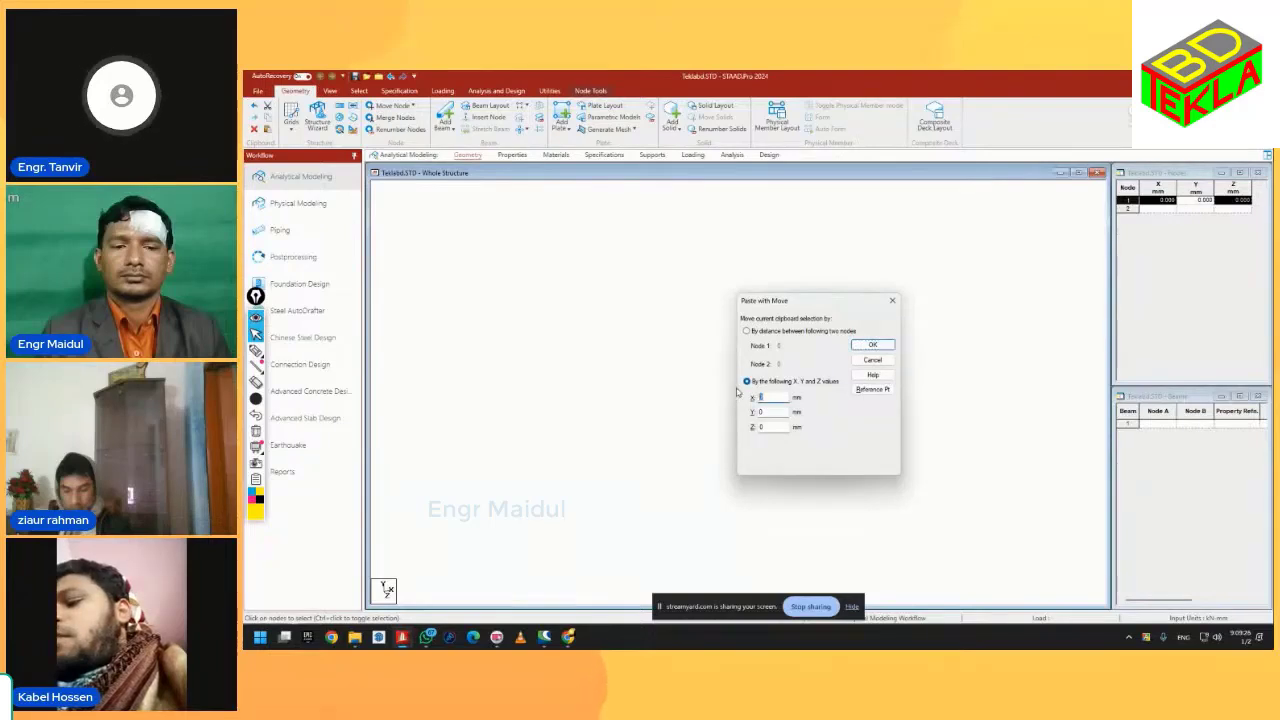
type("5000")
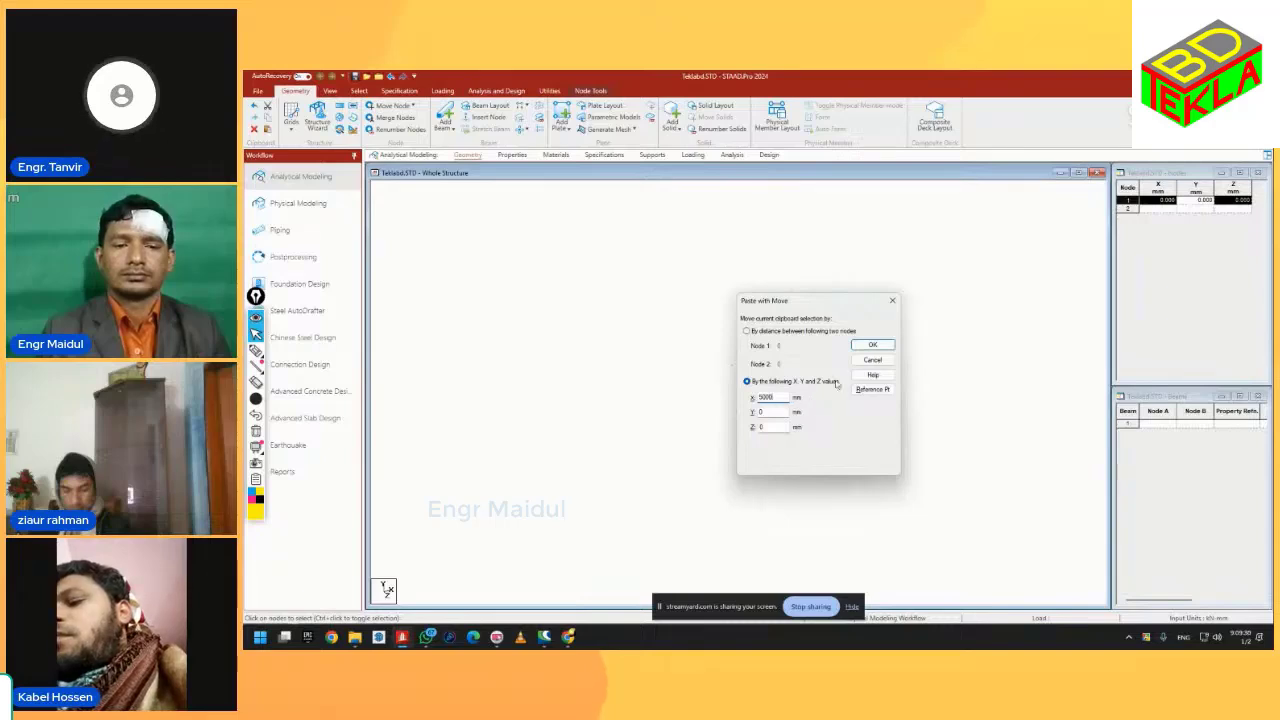
left_click(874, 346)
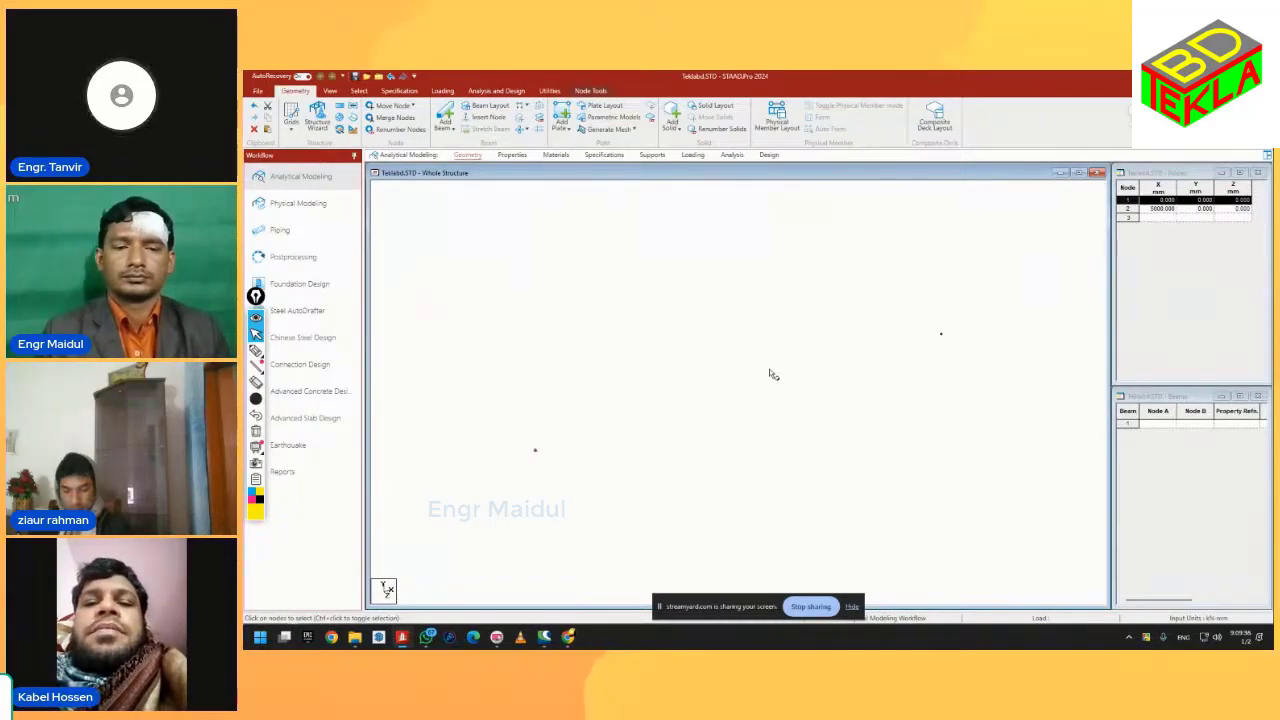
left_click(779, 412)
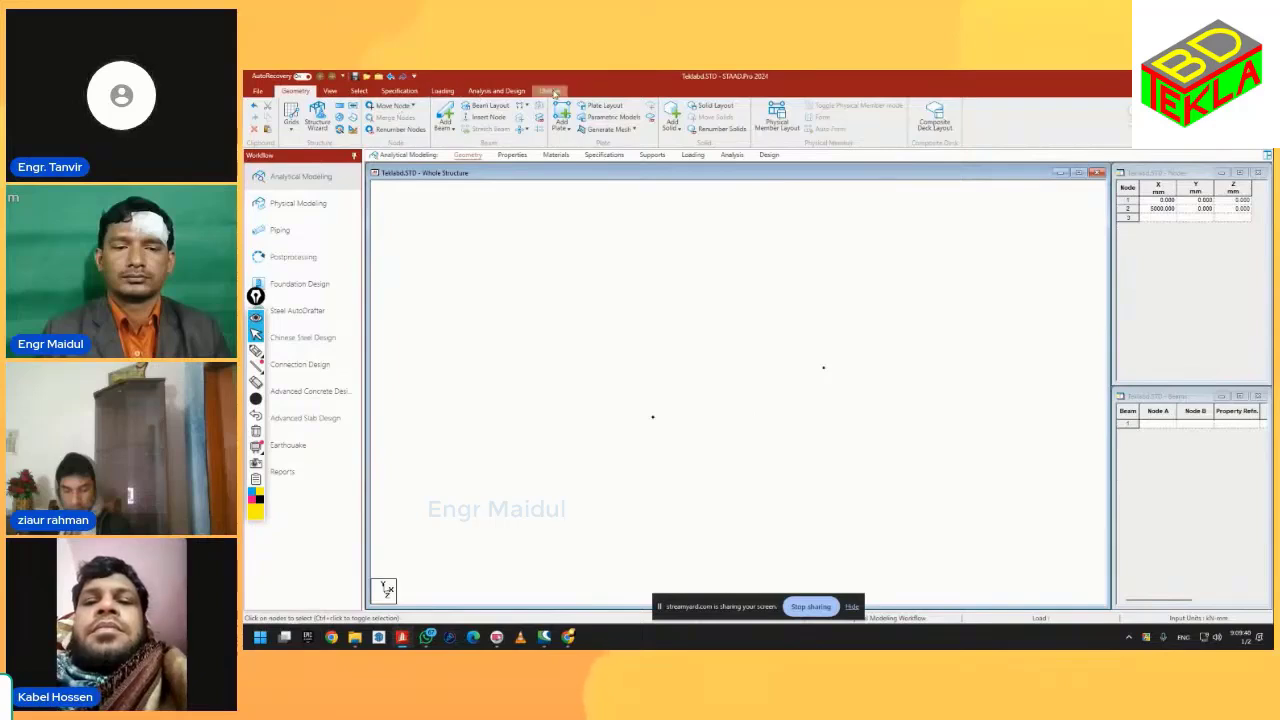
Step: Measure the node-to-node distance between the origin node and its copy along X
left_click(550, 91)
left_click(272, 118)
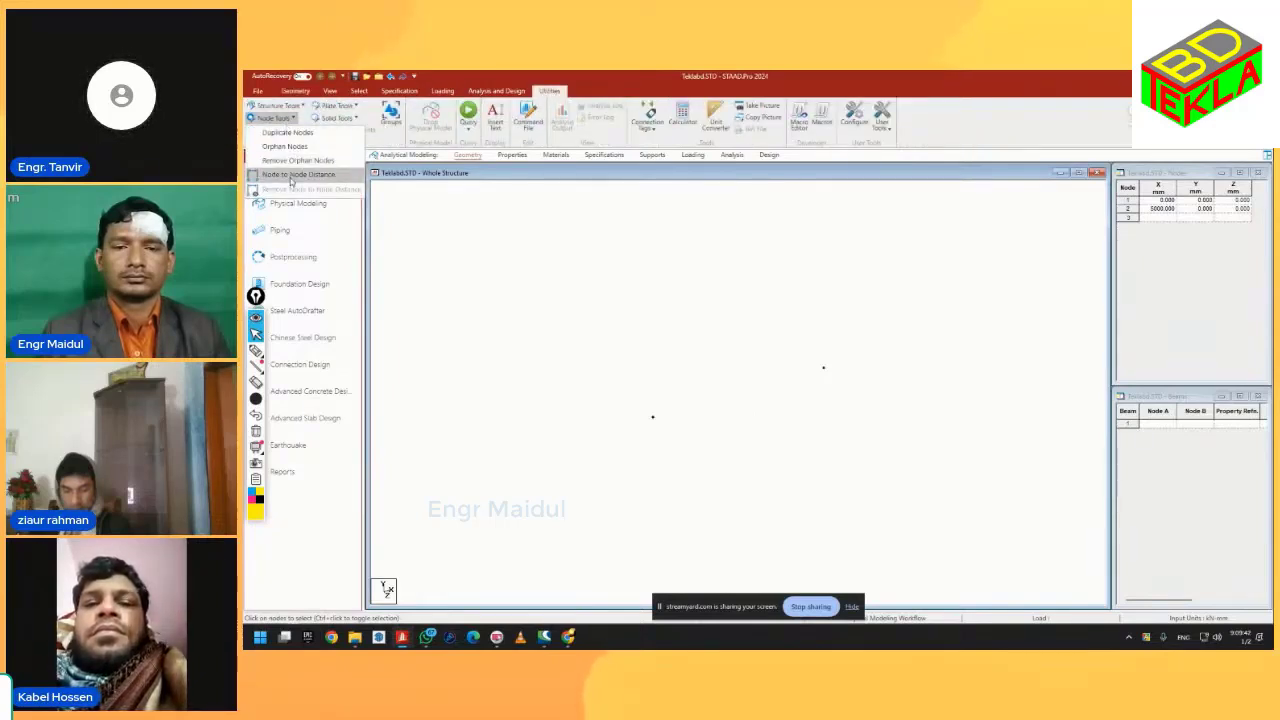
left_click(291, 175)
left_click(652, 416)
left_click(826, 371)
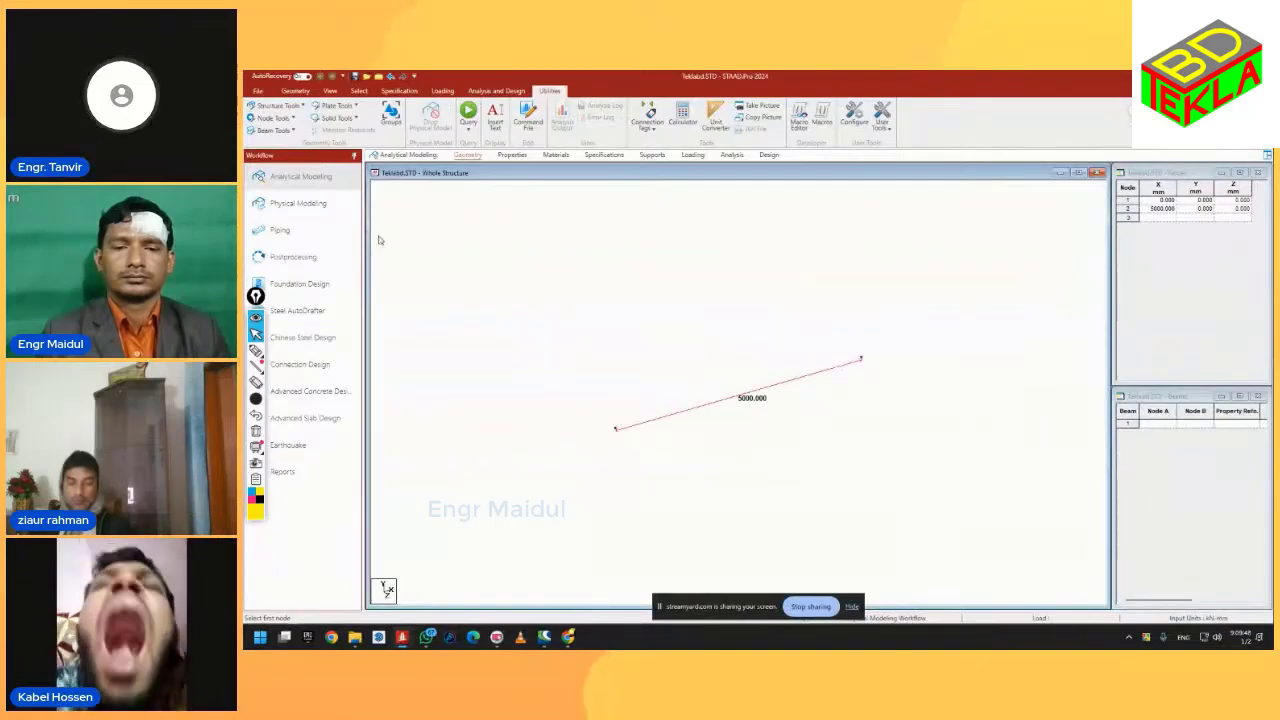
key("Escape")
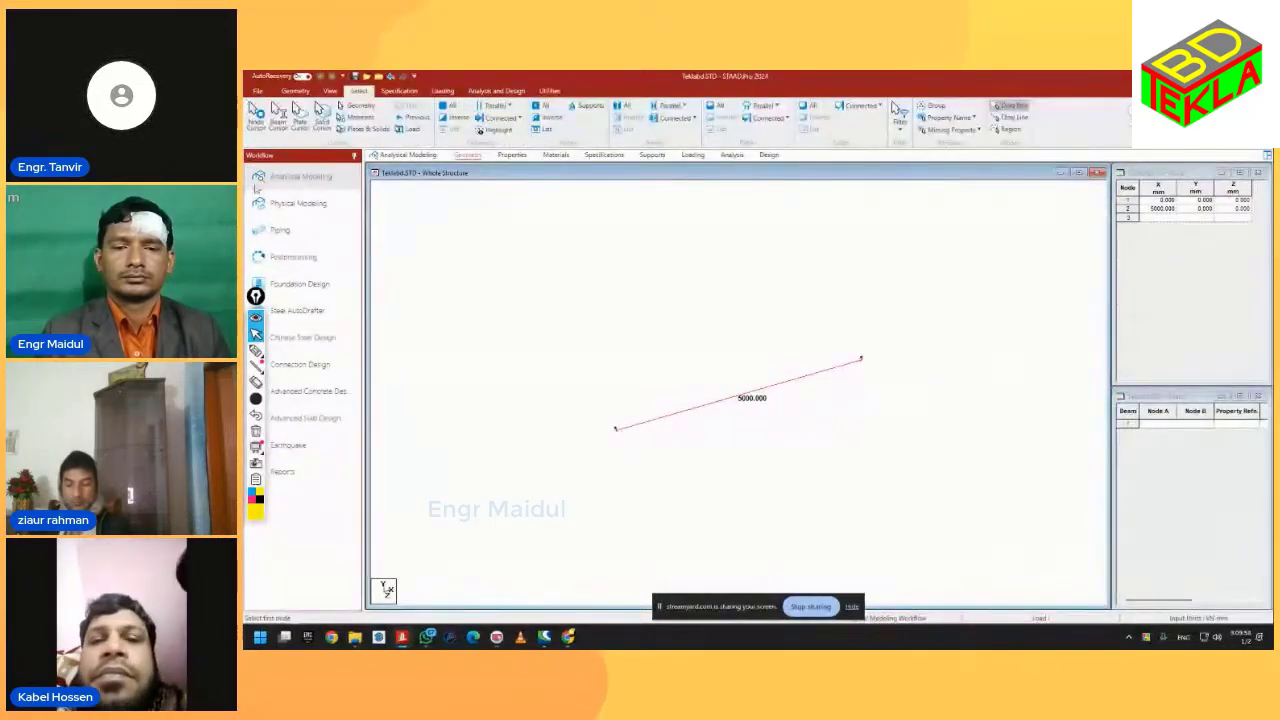
Step: Delete the copied node at X 5000 and leave only the origin node
left_click_drag(914, 400, 812, 310)
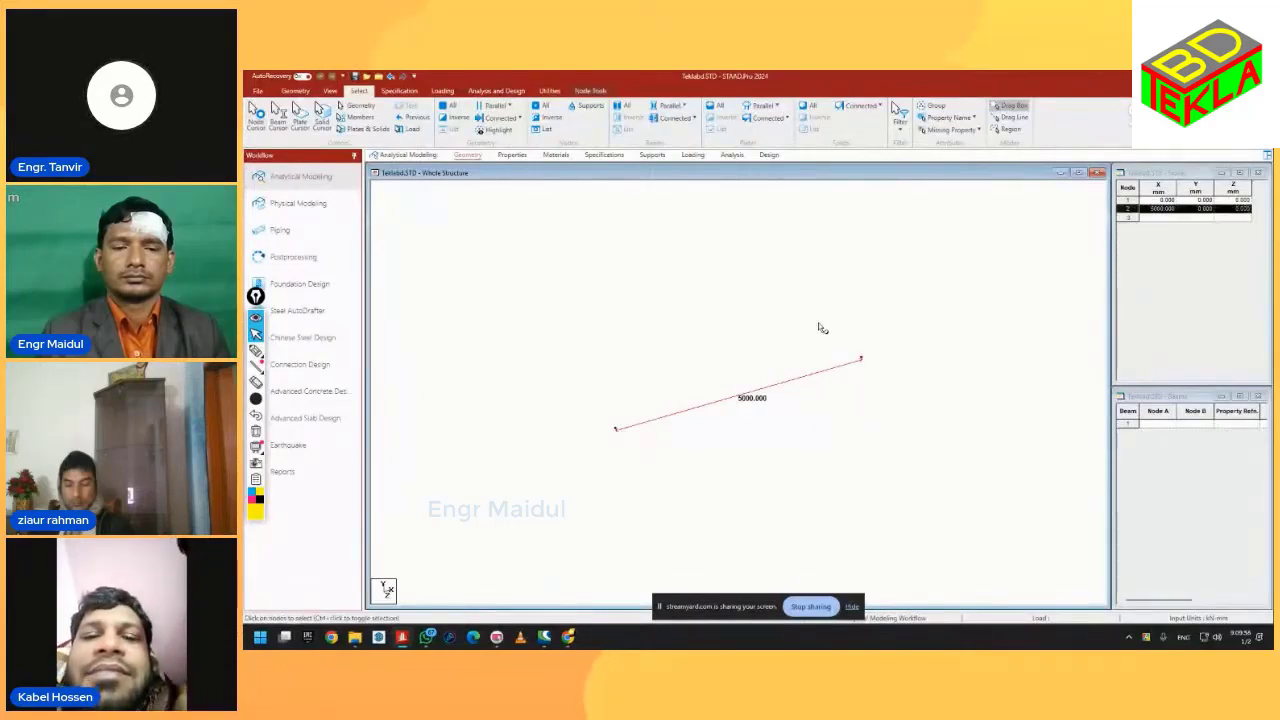
key("Delete")
left_click(782, 376)
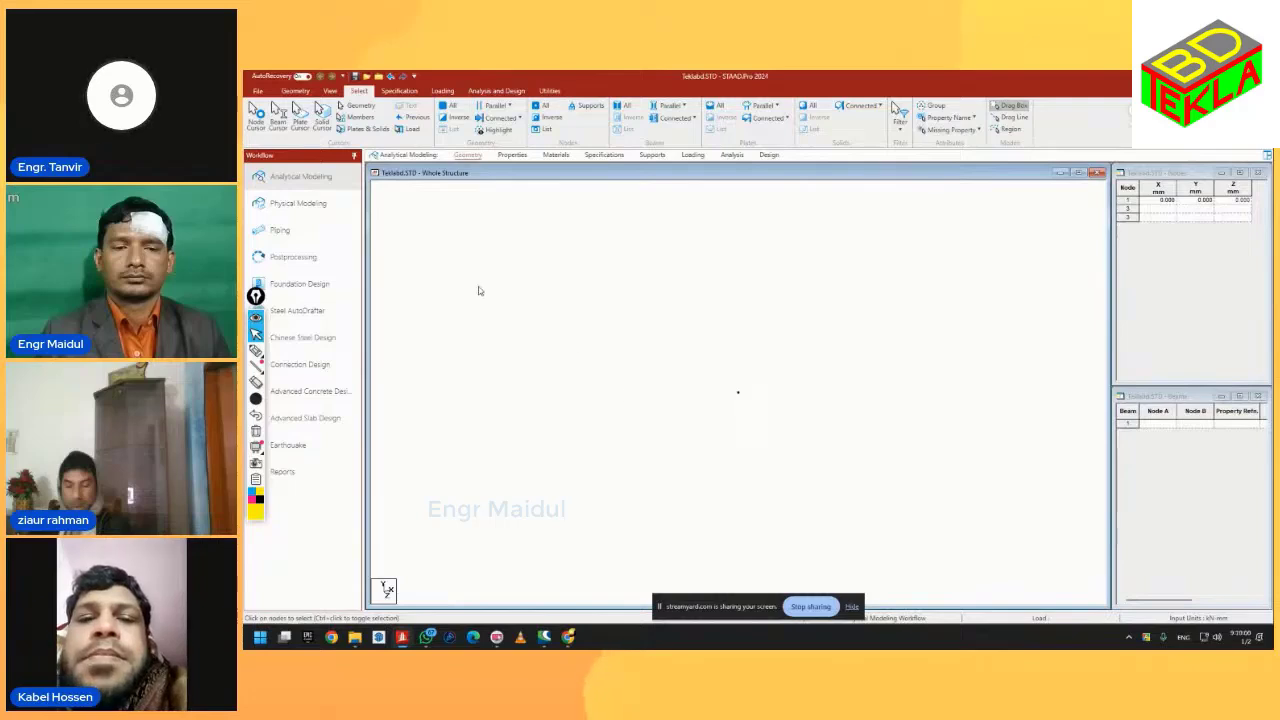
Step: Repeat the origin node along global X with Translational Repeat in 4 steps, the first three spaced 5000 mm and the last 3000 mm
left_click(297, 91)
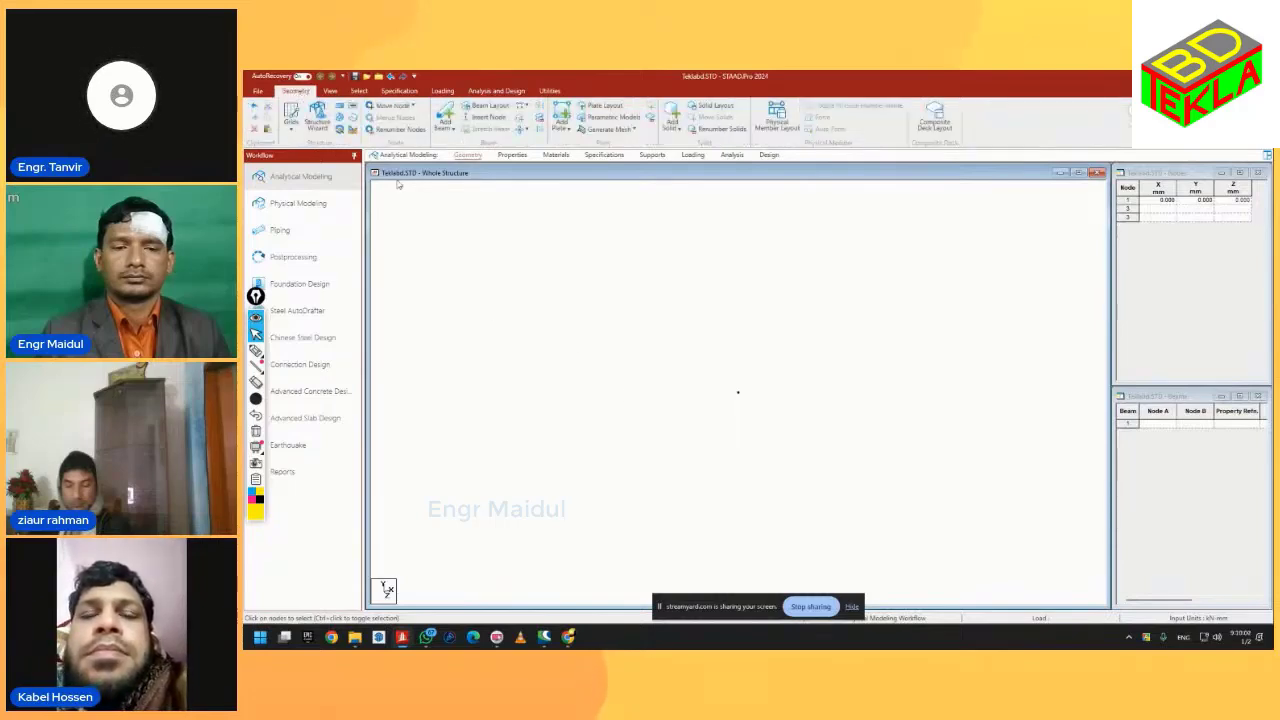
left_click(360, 91)
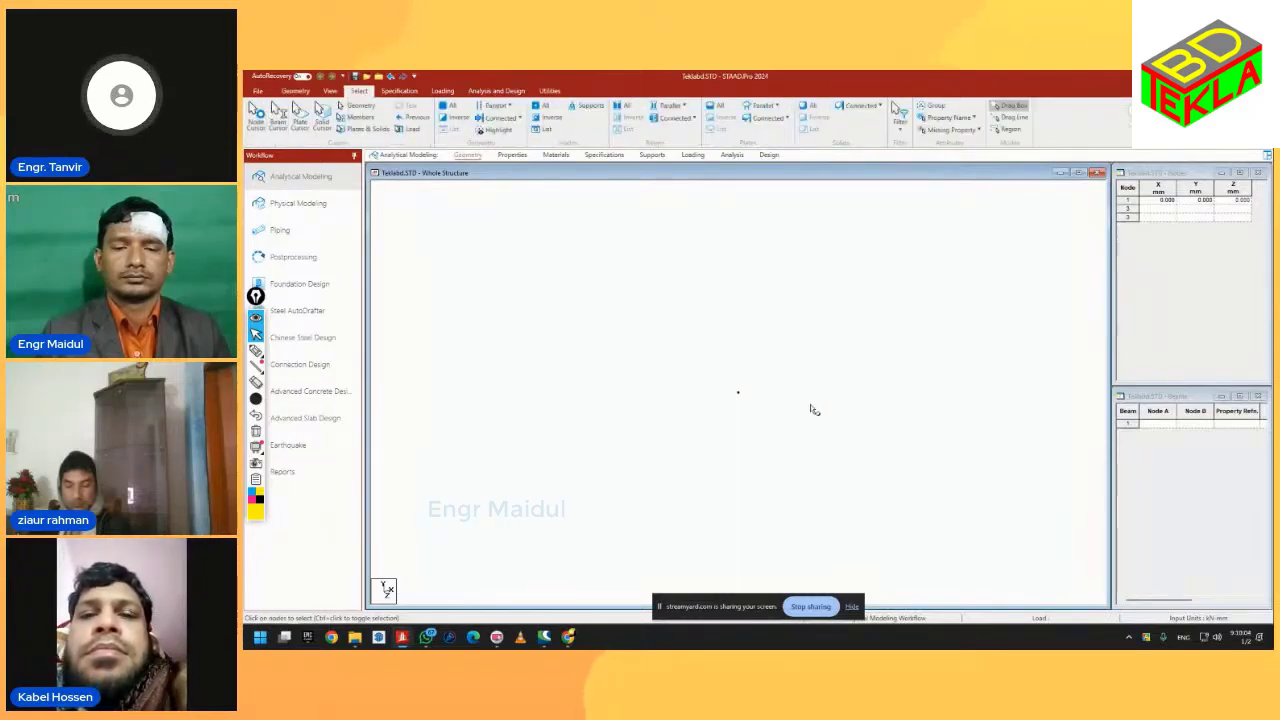
left_click_drag(792, 427, 683, 331)
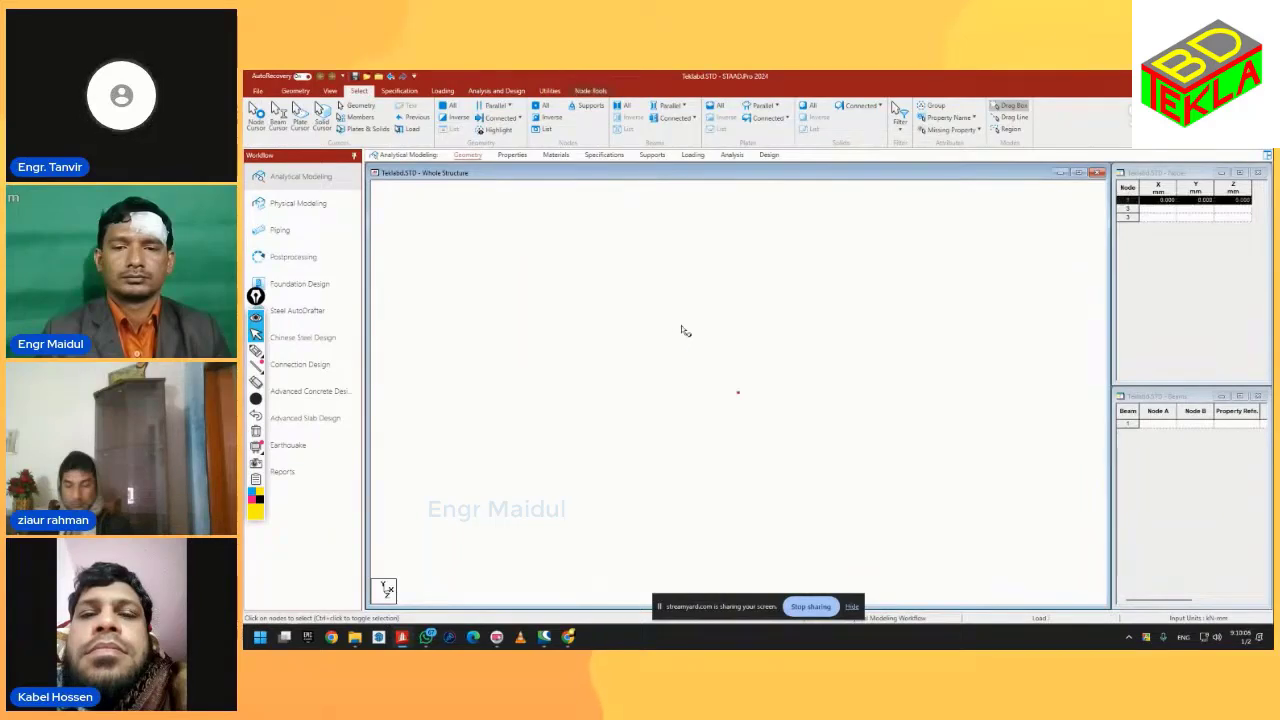
left_click(347, 105)
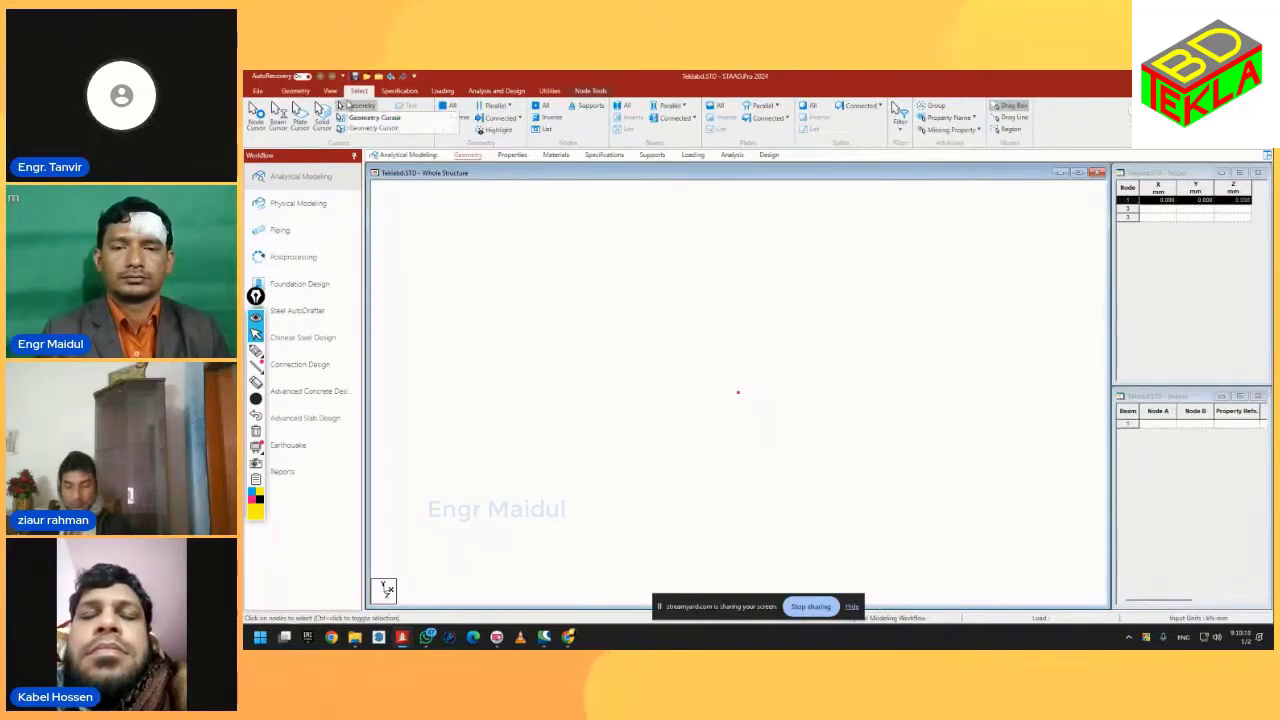
left_click(347, 105)
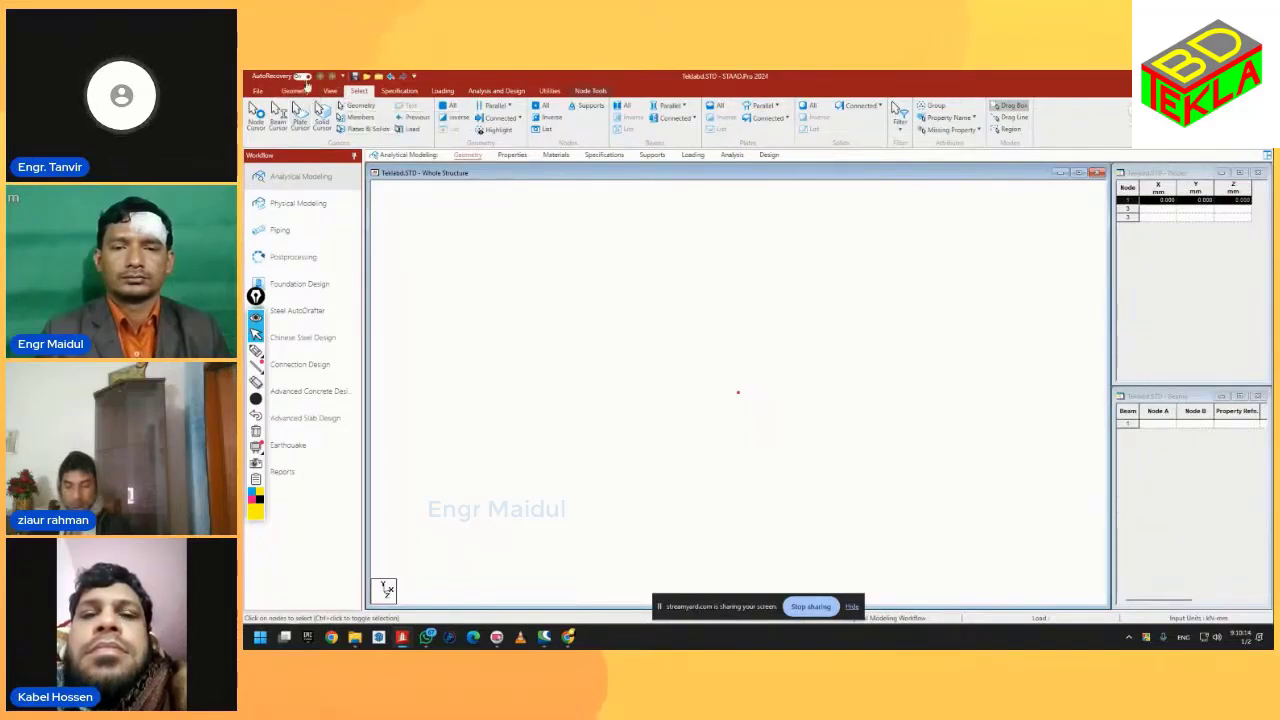
left_click(295, 90)
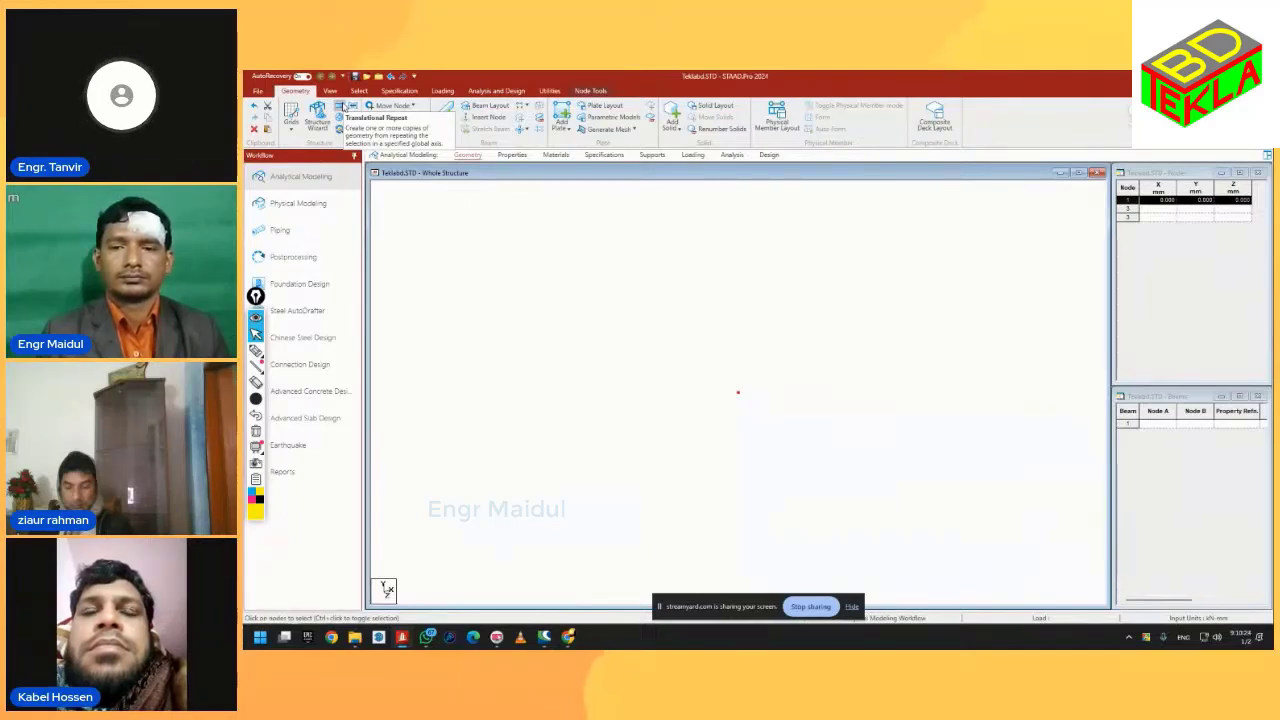
left_click(341, 106)
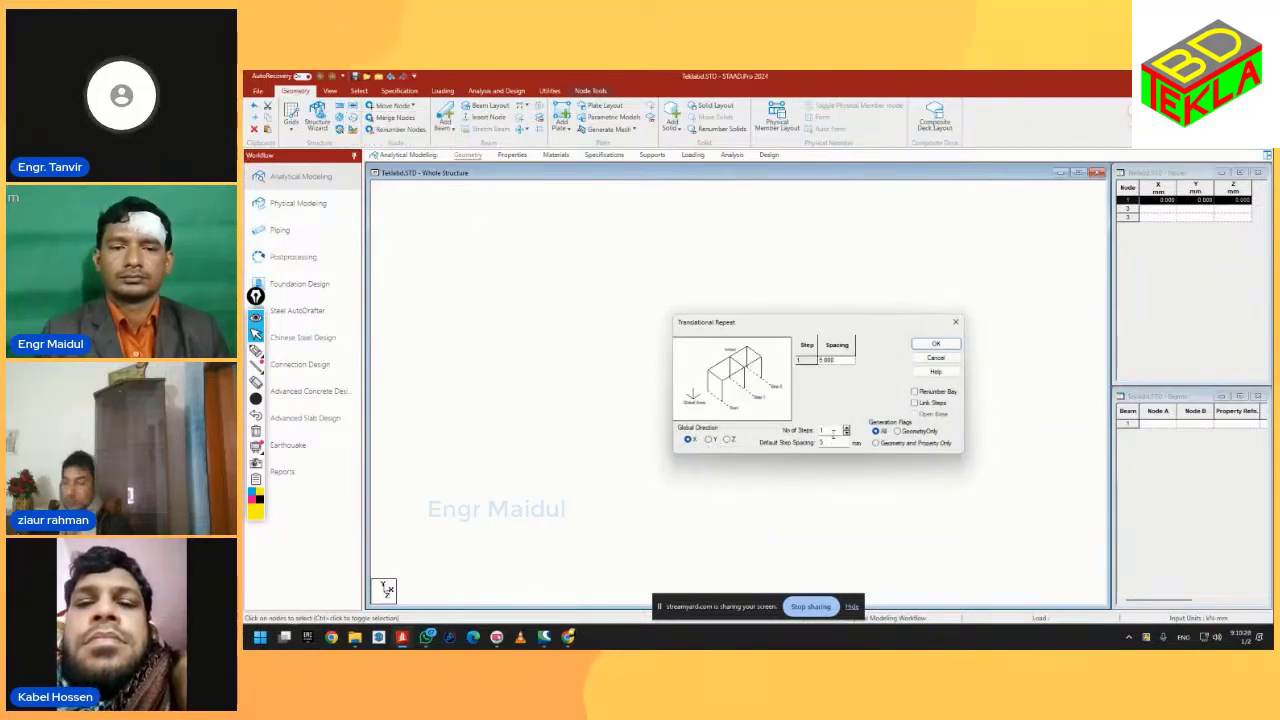
double_click(830, 430)
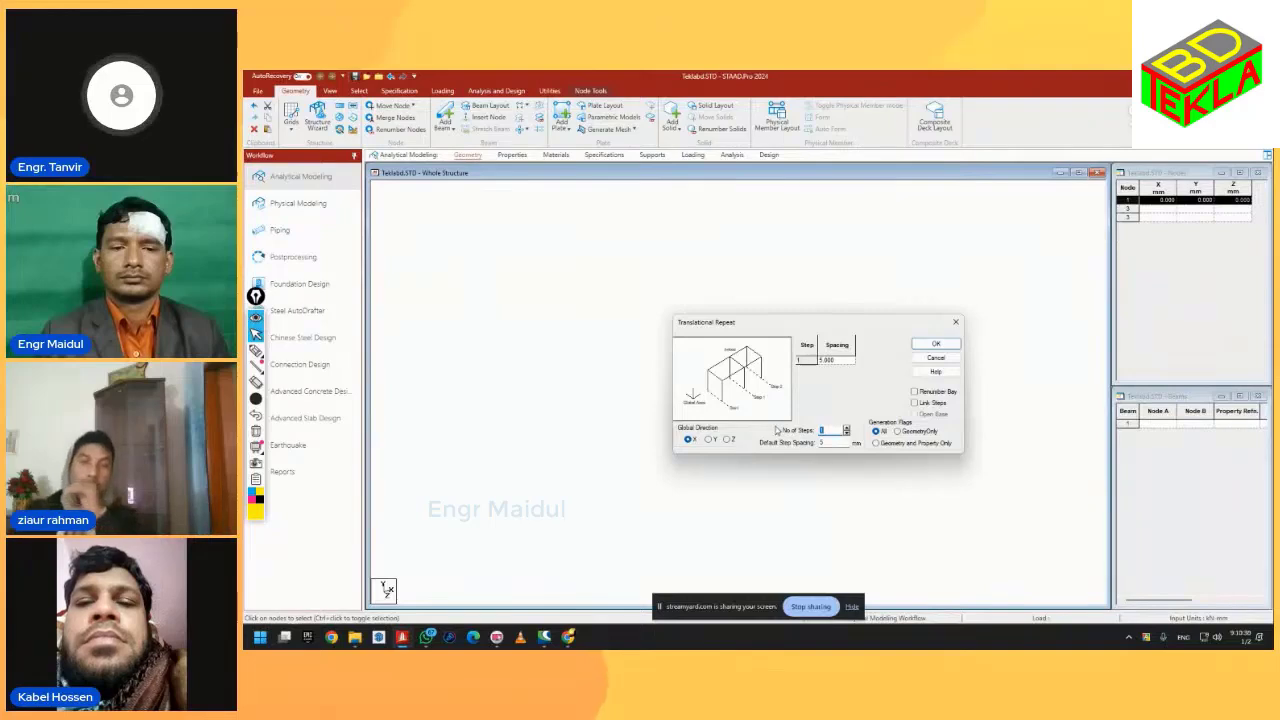
type("4")
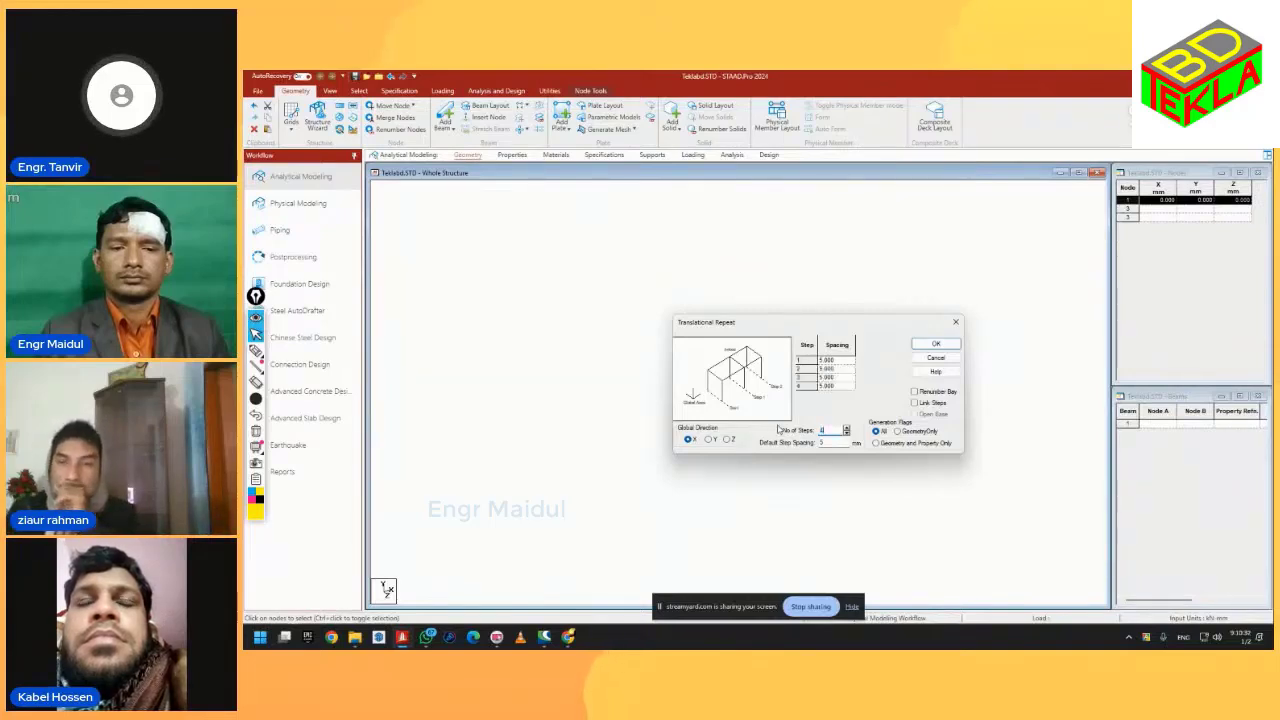
double_click(830, 442)
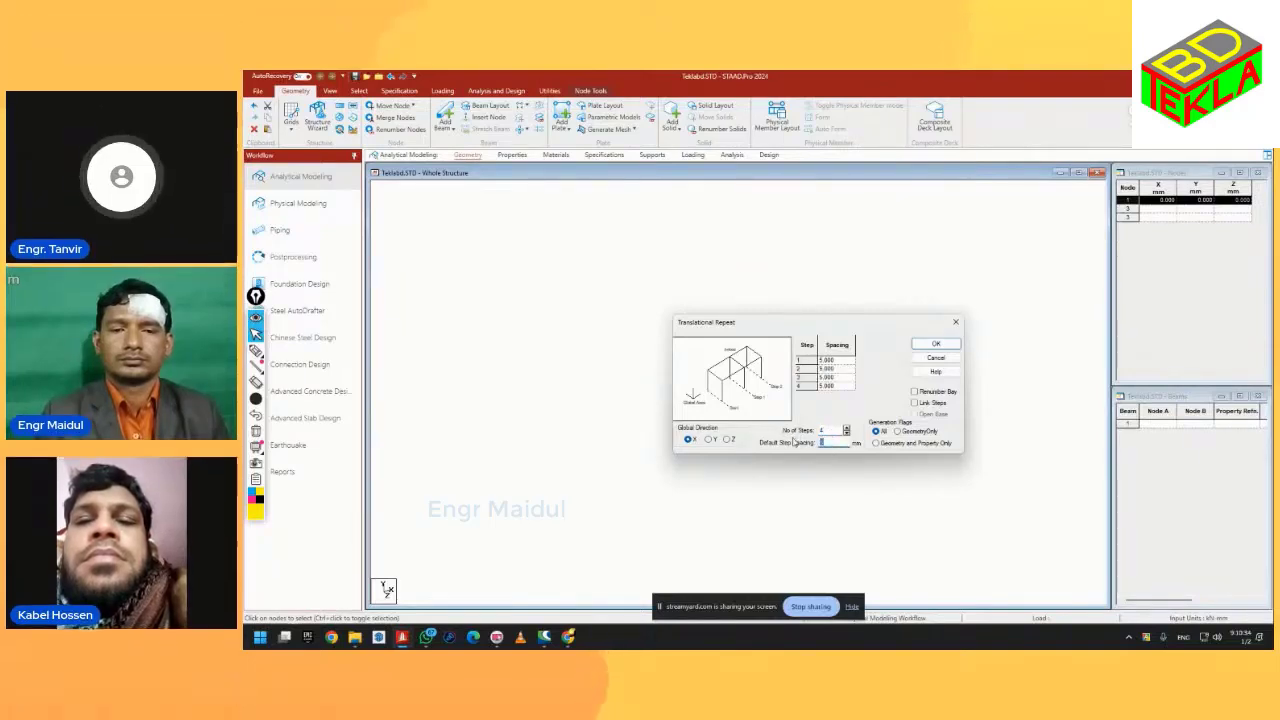
type("5000")
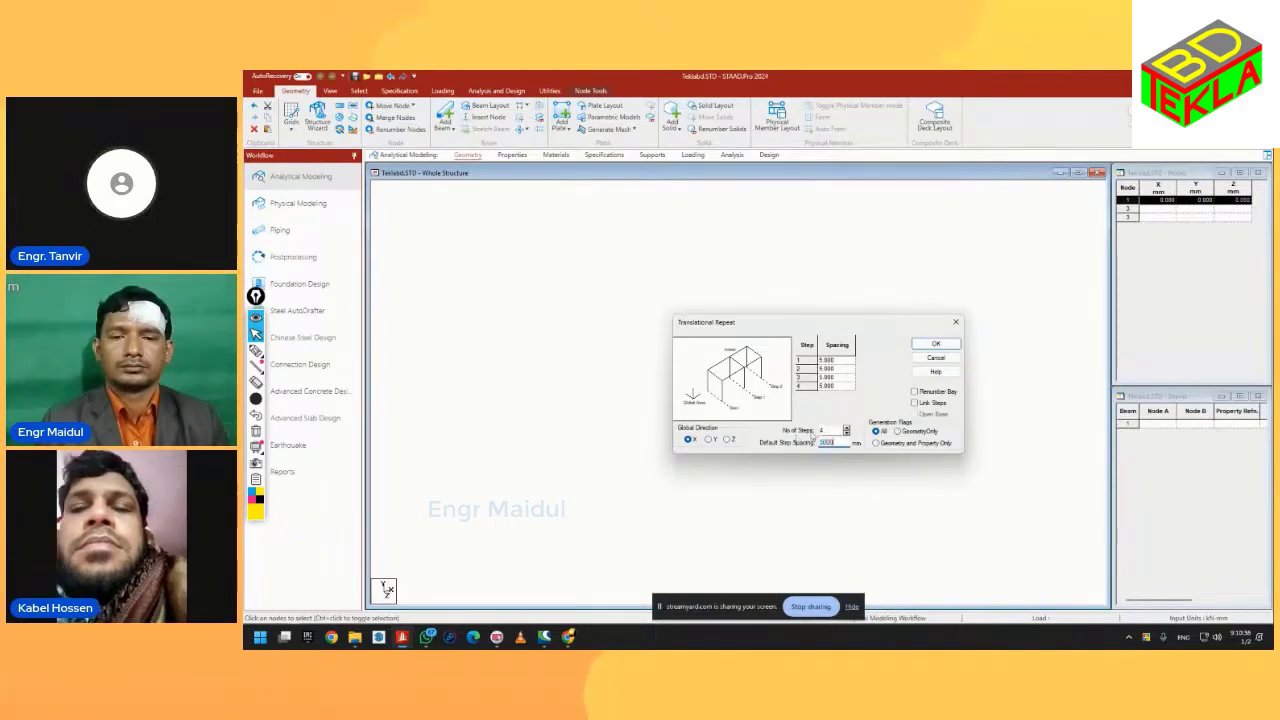
key("Tab")
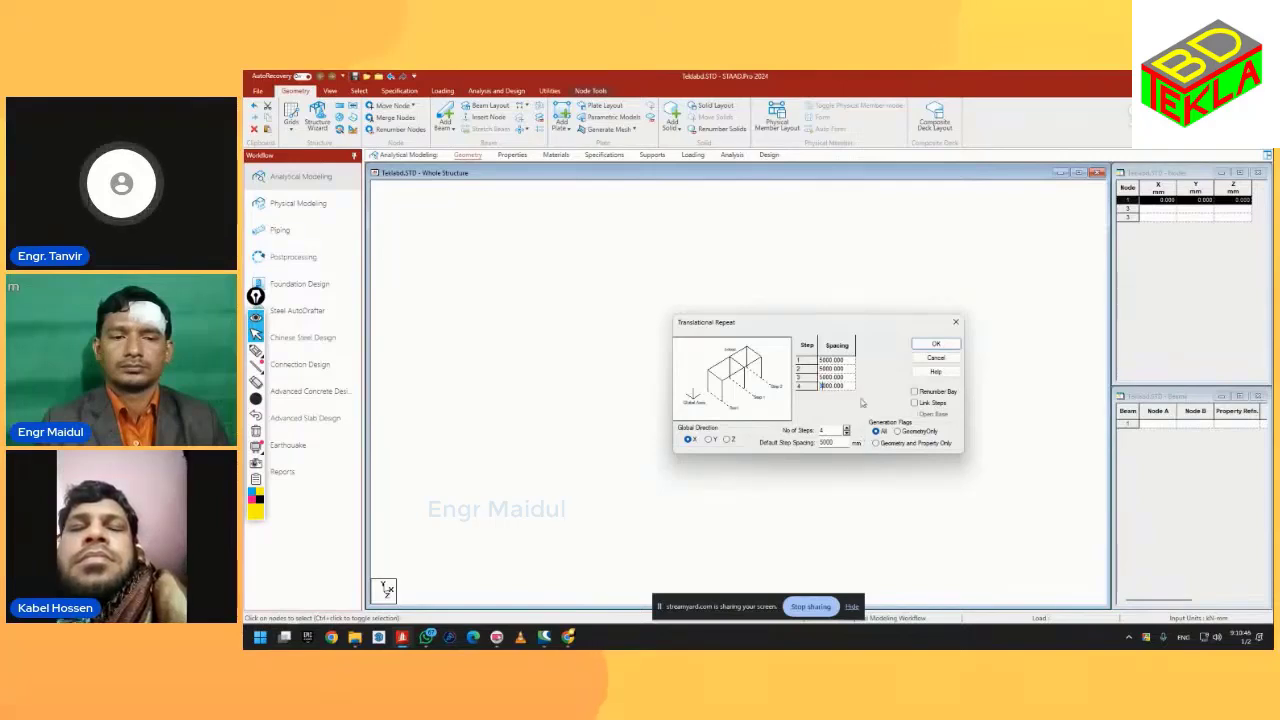
left_click(936, 344)
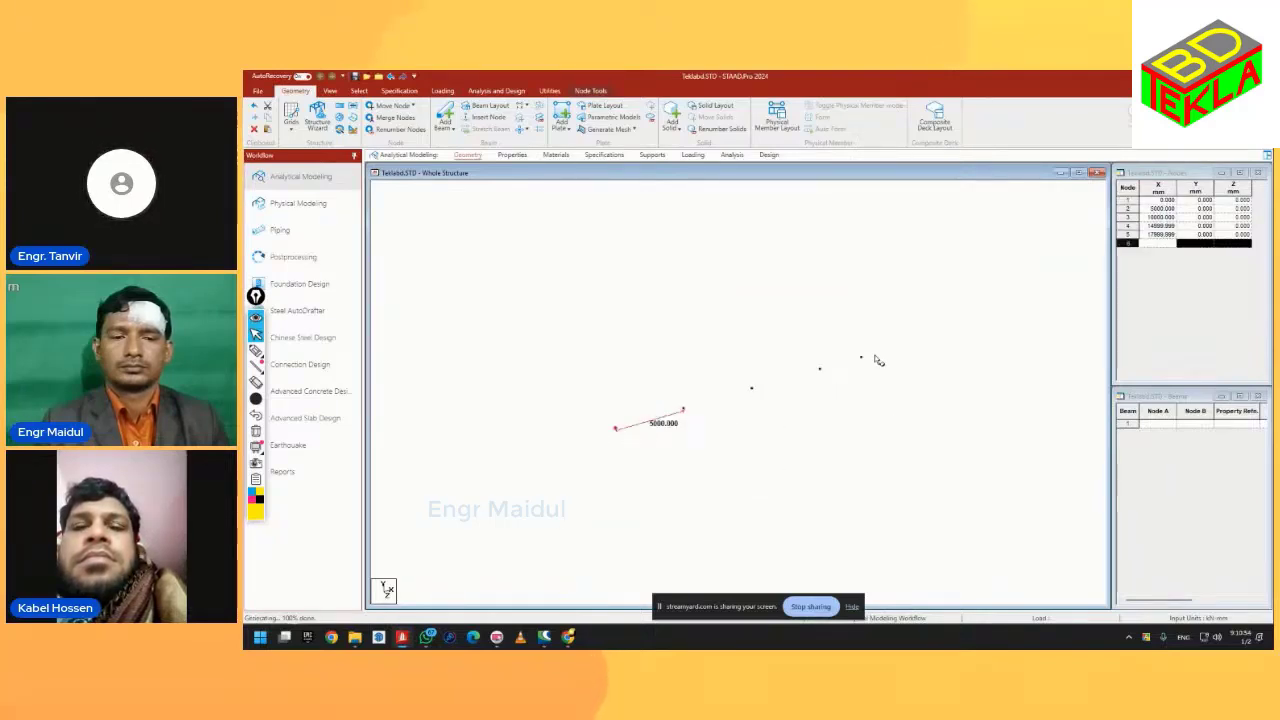
left_click(874, 423)
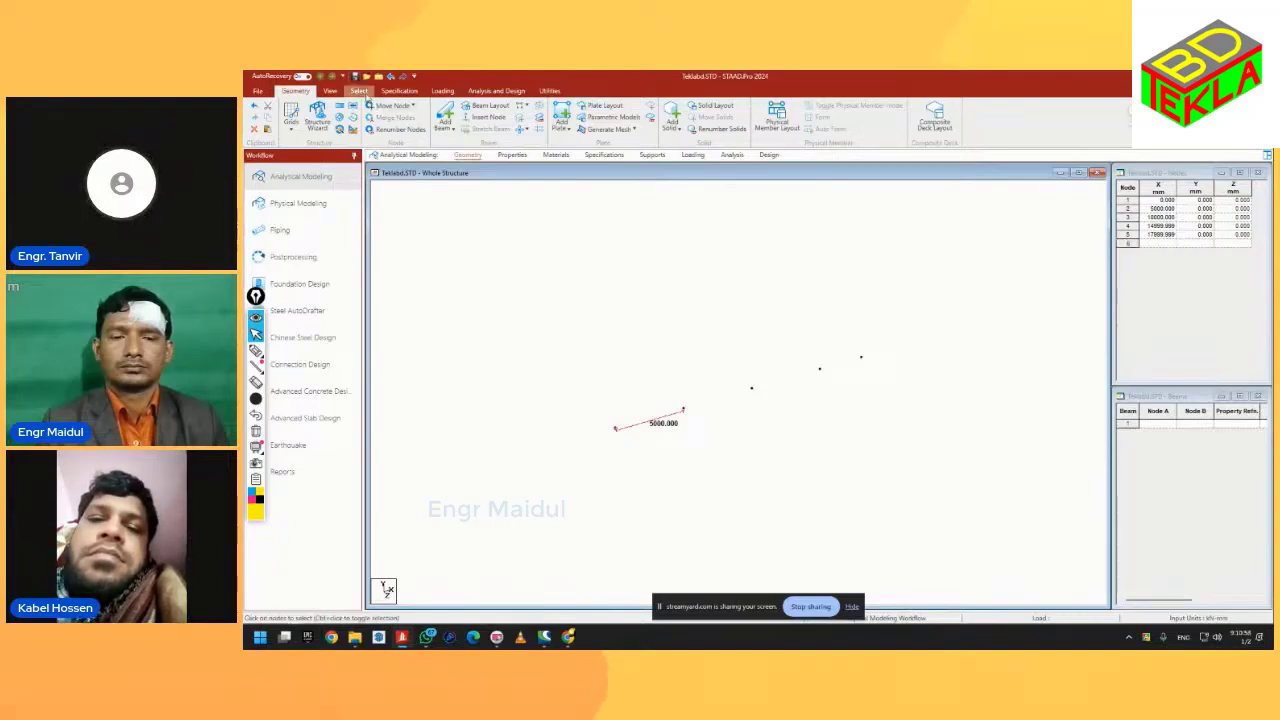
left_click(359, 90)
left_click_drag(944, 506, 592, 262)
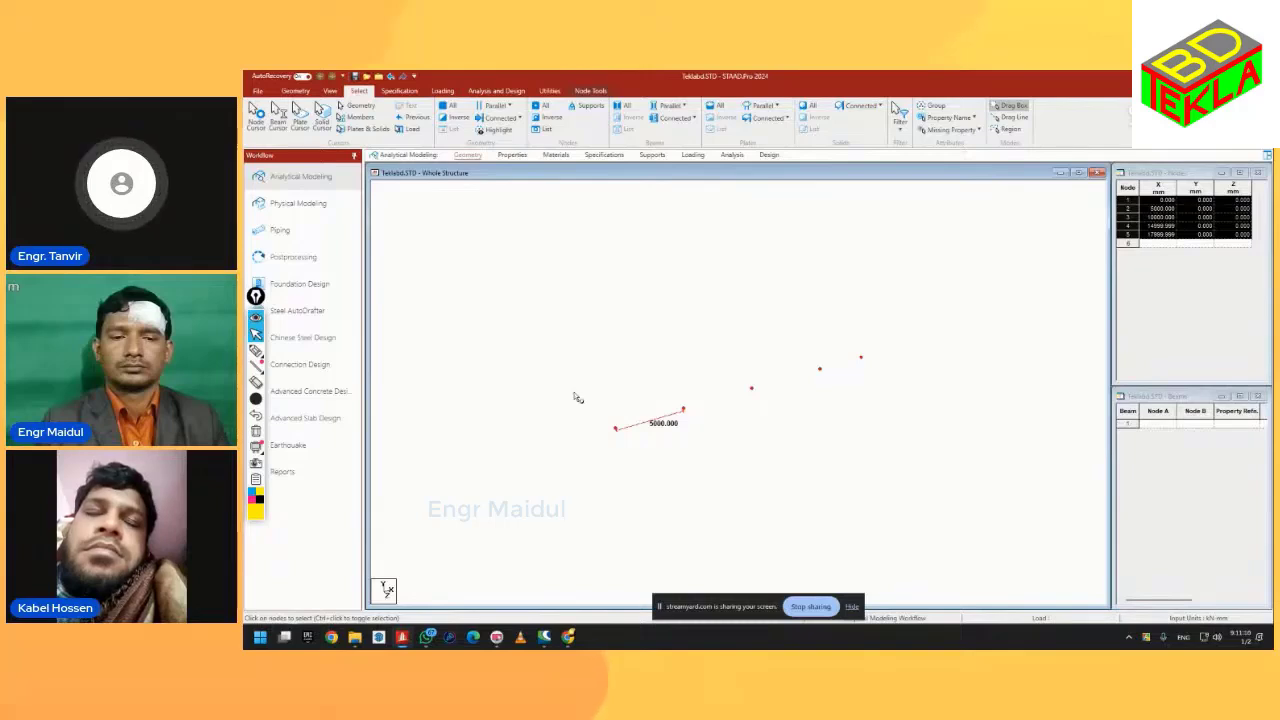
key("ctrl+v")
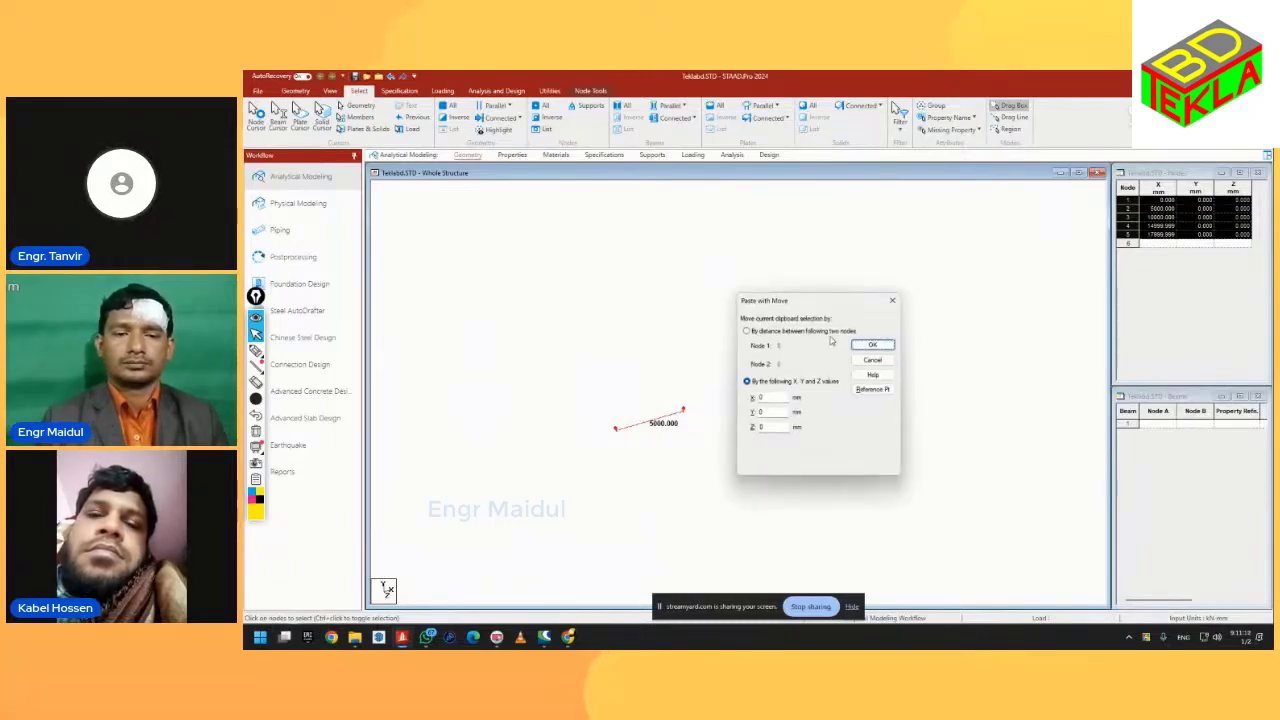
left_click(893, 302)
Step: Paste a copy of the five-node row offset 6000 mm along Y, with the X and Z offsets at 0
left_click_drag(966, 537, 548, 257)
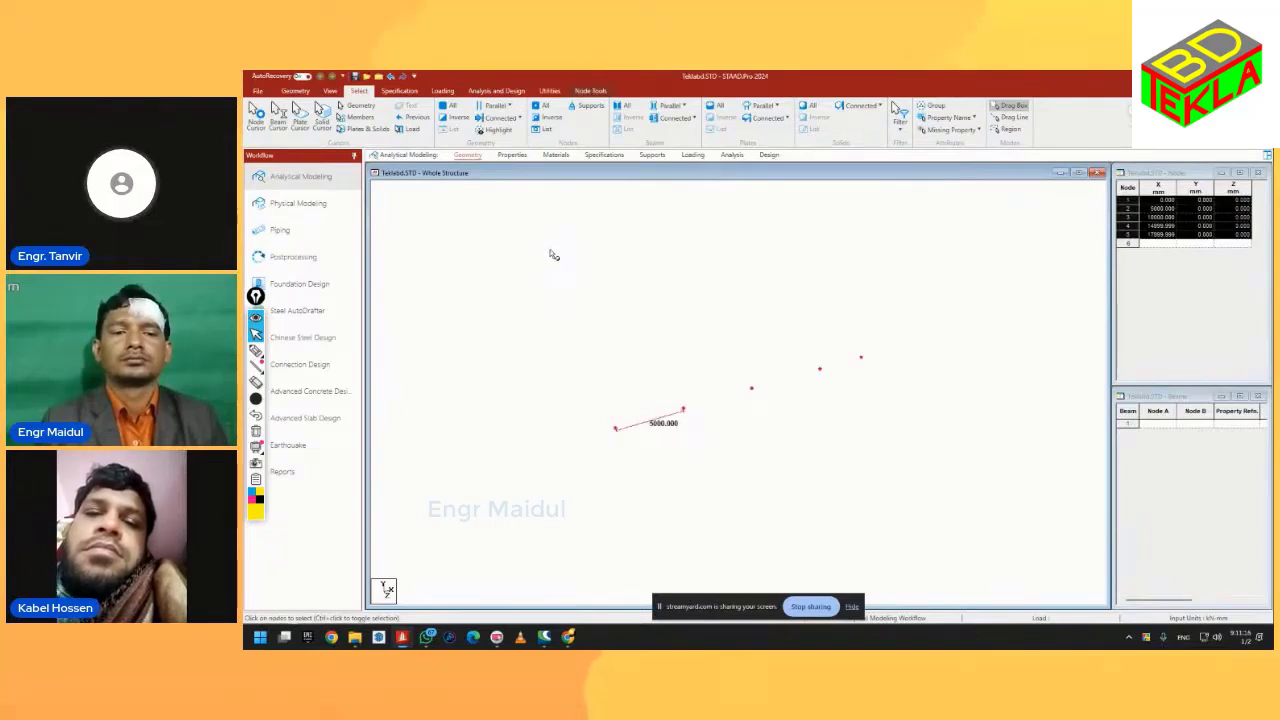
key("ctrl+v")
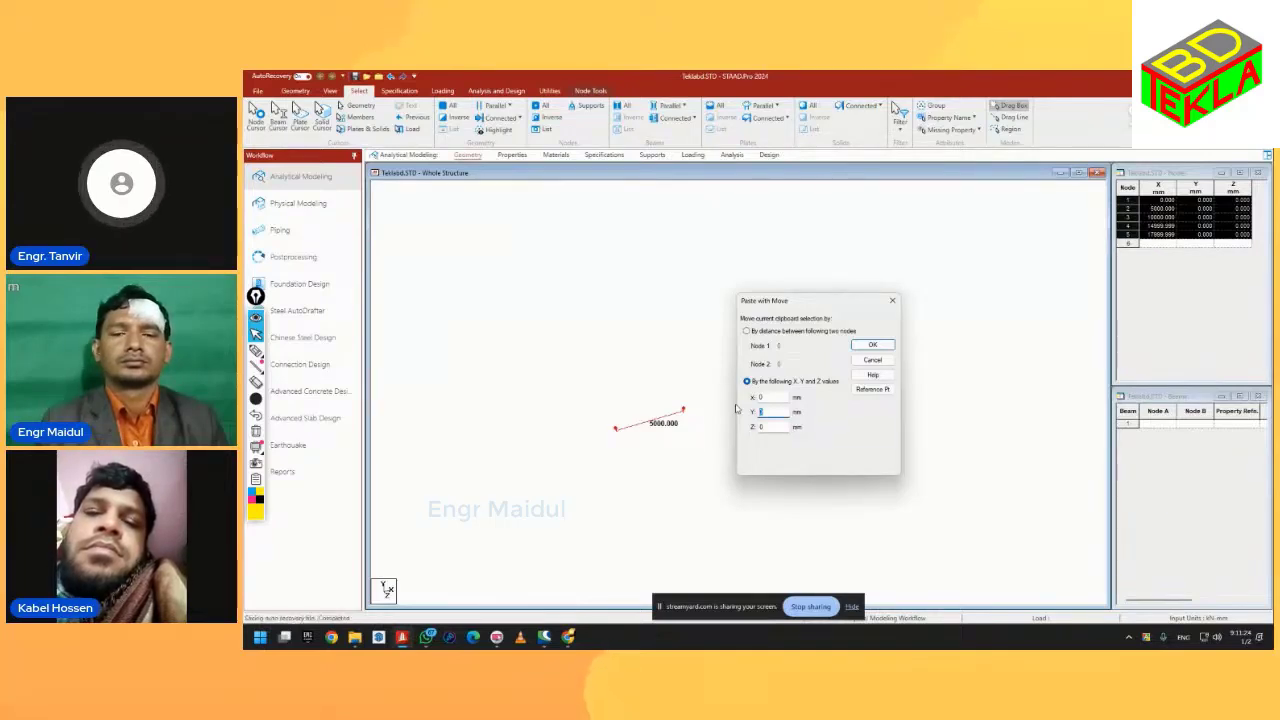
type("600")
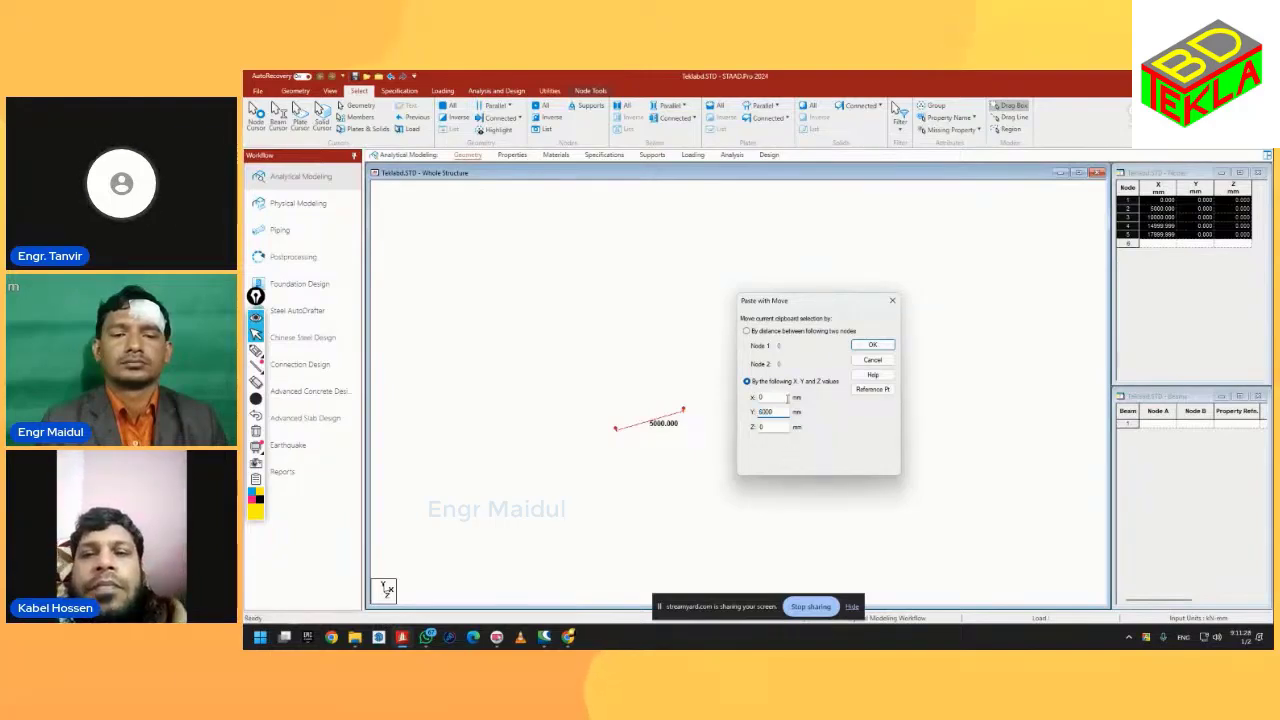
type("0")
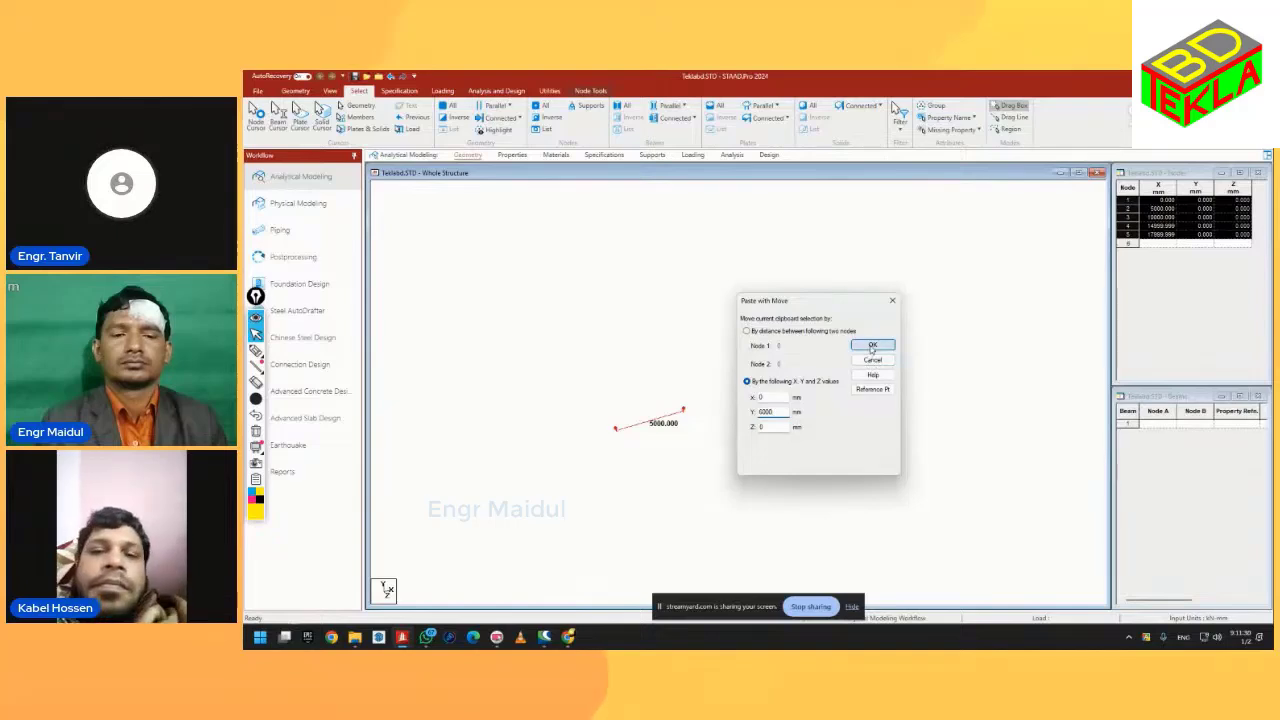
left_click(871, 345)
left_click(737, 392)
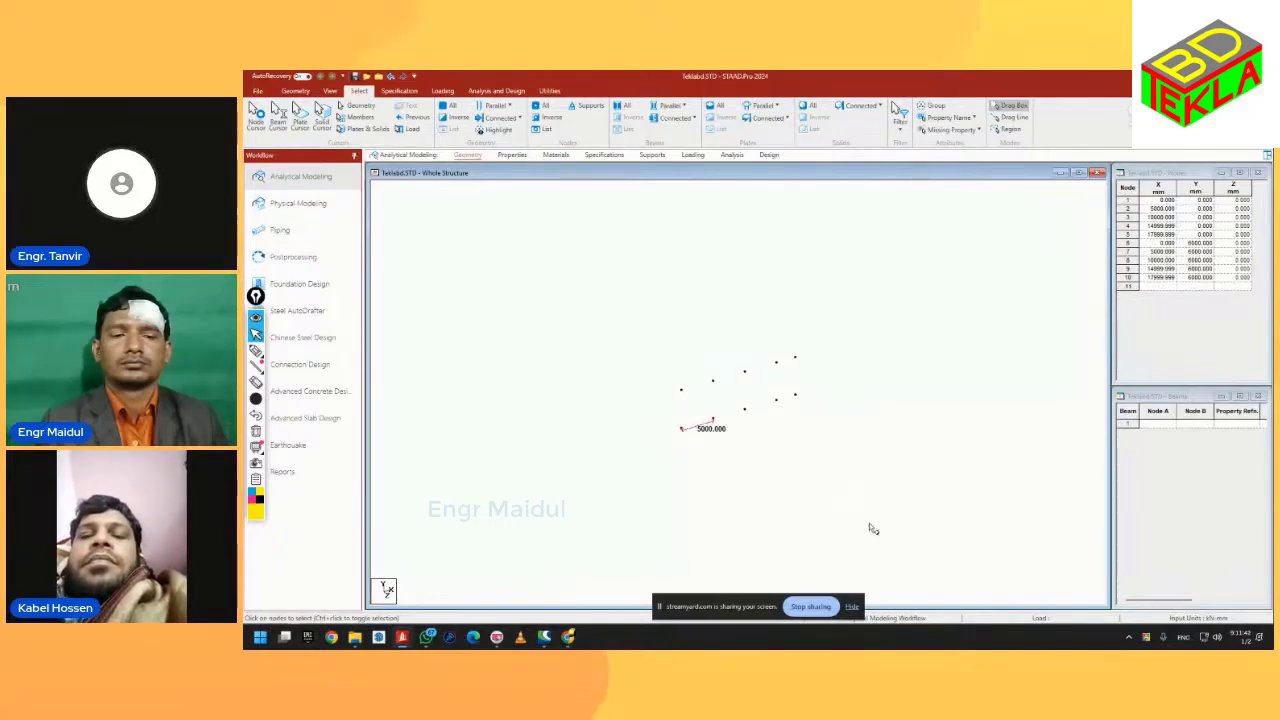
Step: Connect all nodes of the lower and upper rows with vertical members using Connect Beams along the Y axis
left_click_drag(871, 525, 596, 284)
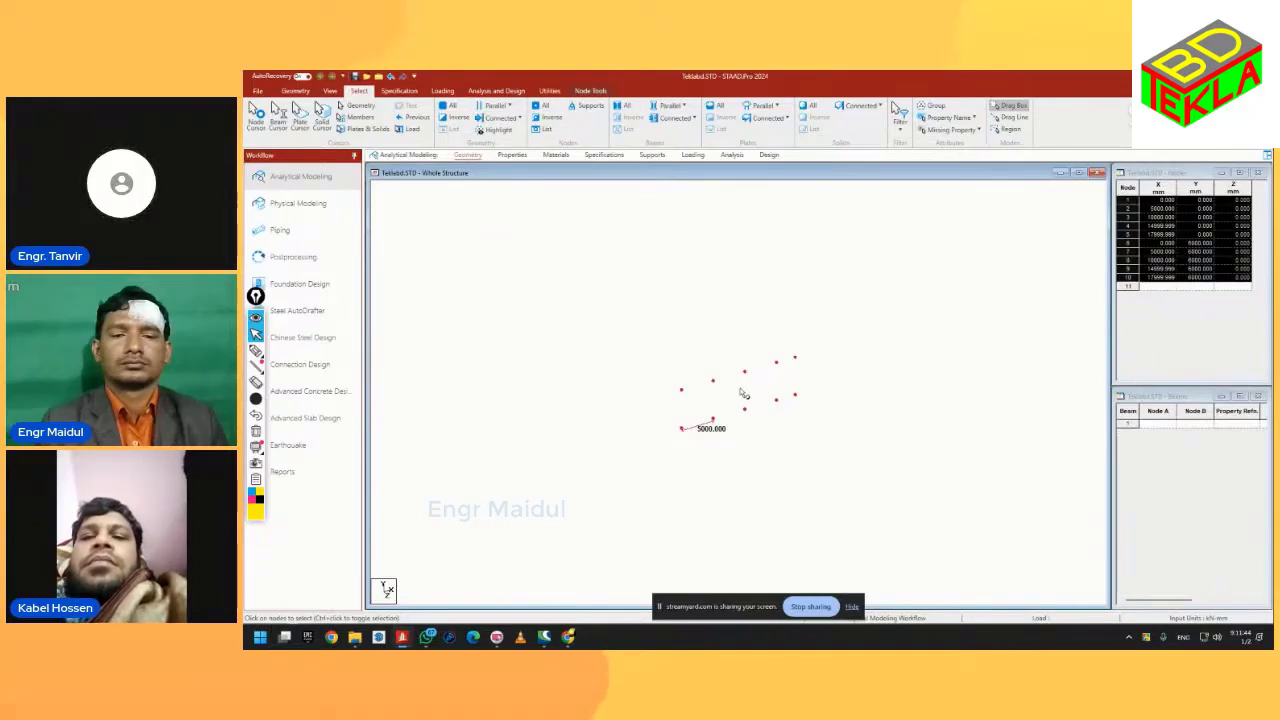
left_click(295, 90)
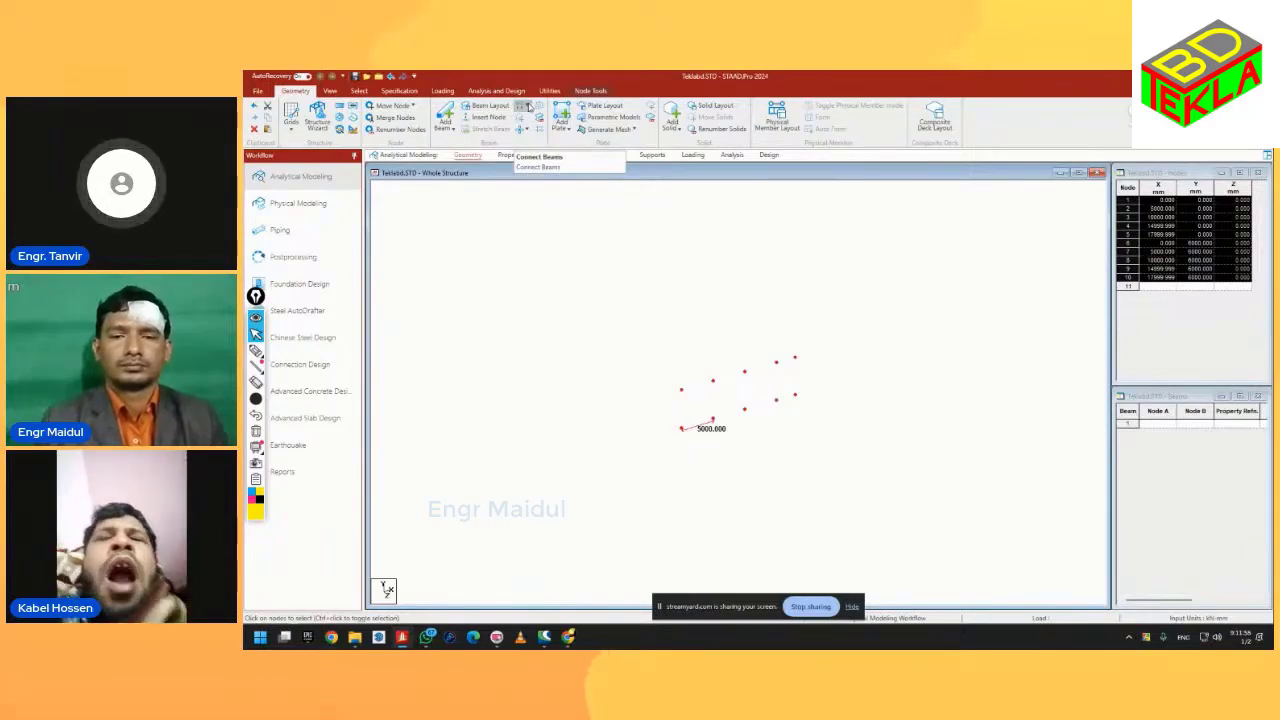
left_click(526, 106)
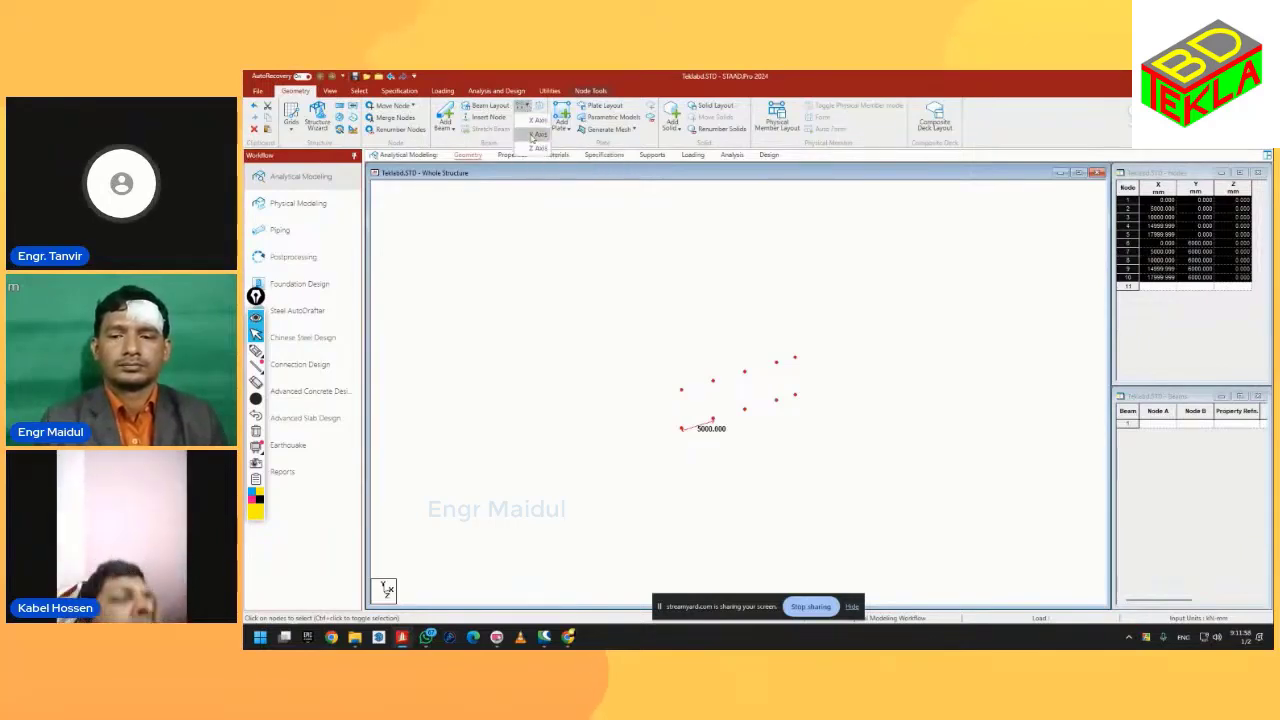
left_click(532, 139)
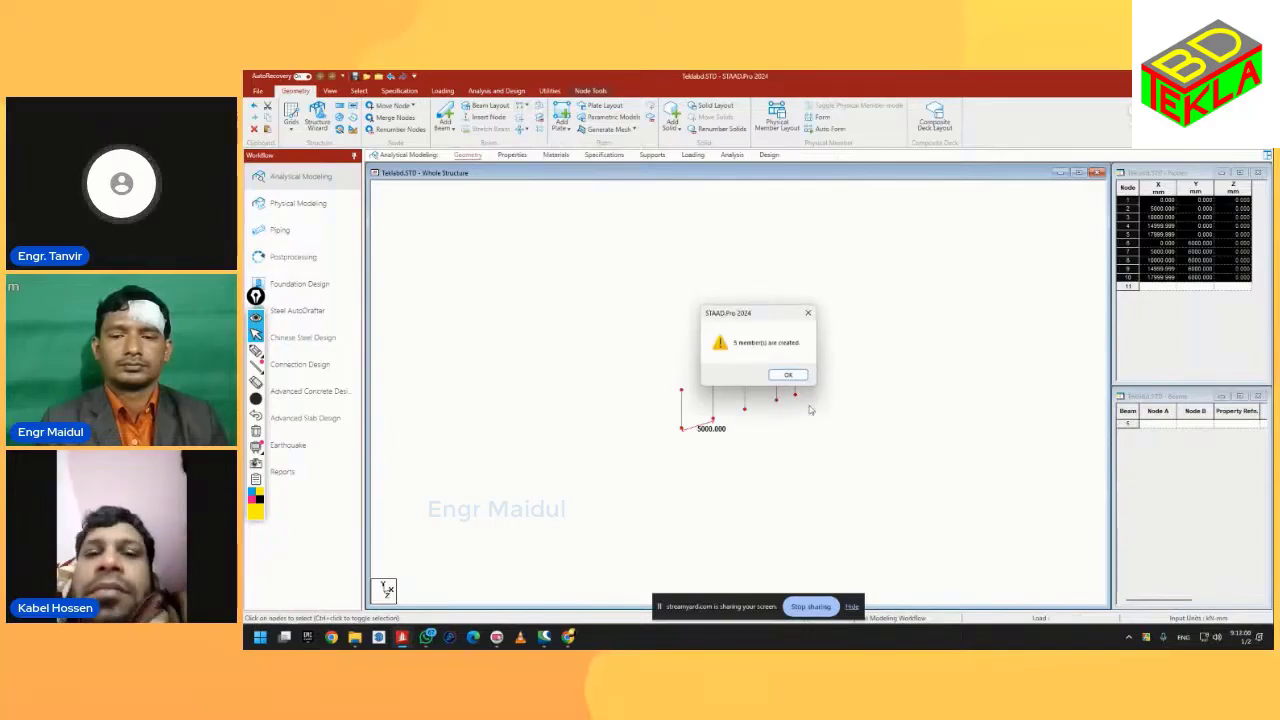
left_click(793, 376)
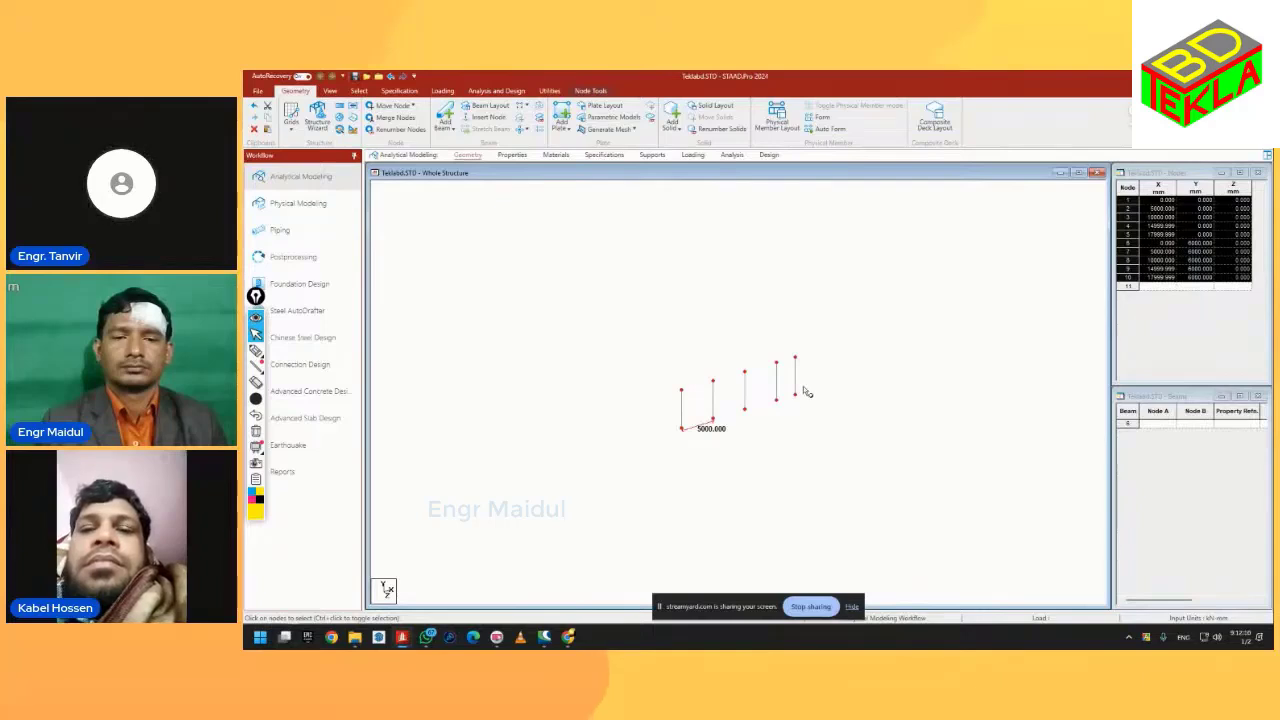
left_click(746, 452)
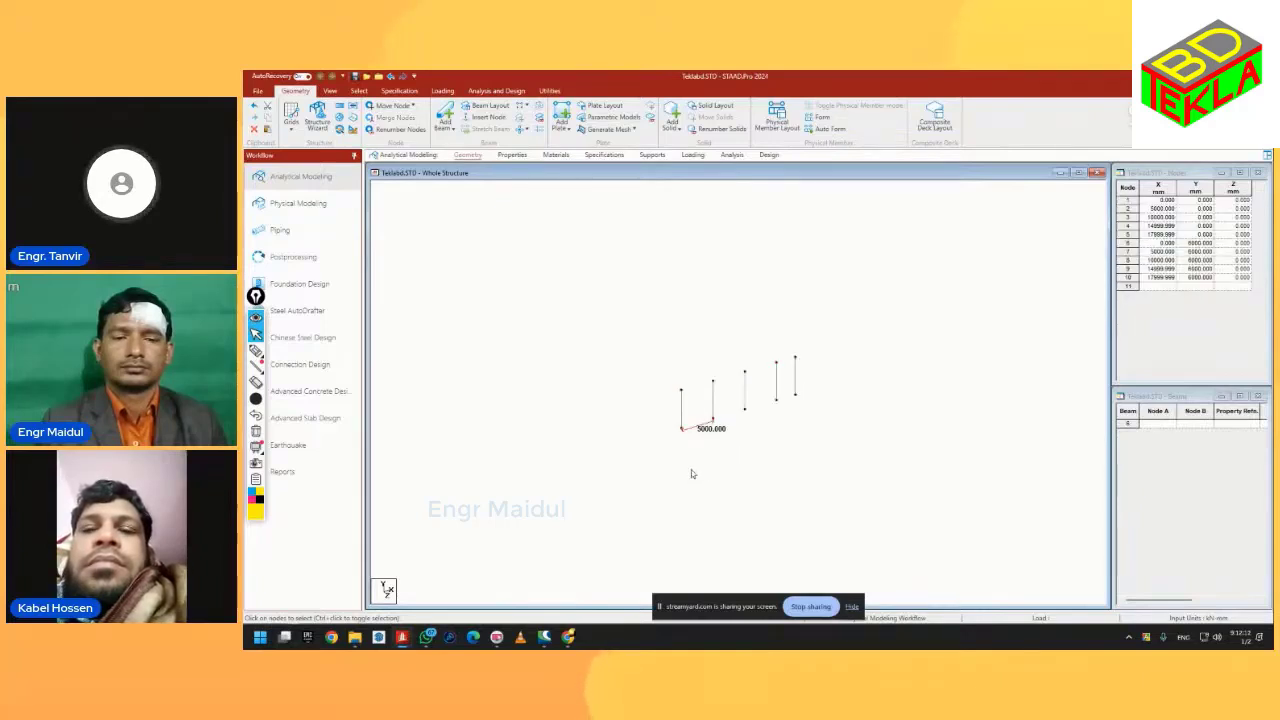